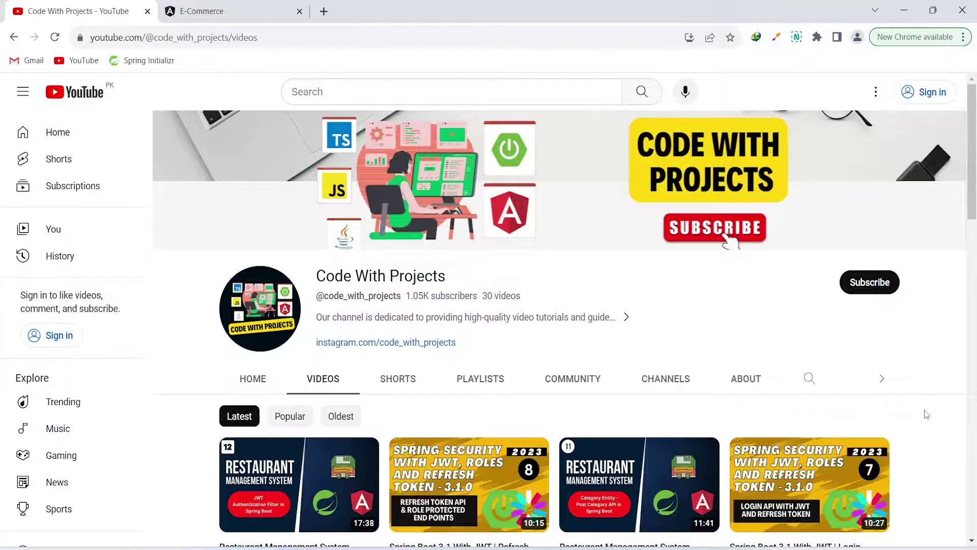
- Switch from the YouTube tab to the E-Commerce store's login page
key("ctrl+Tab")
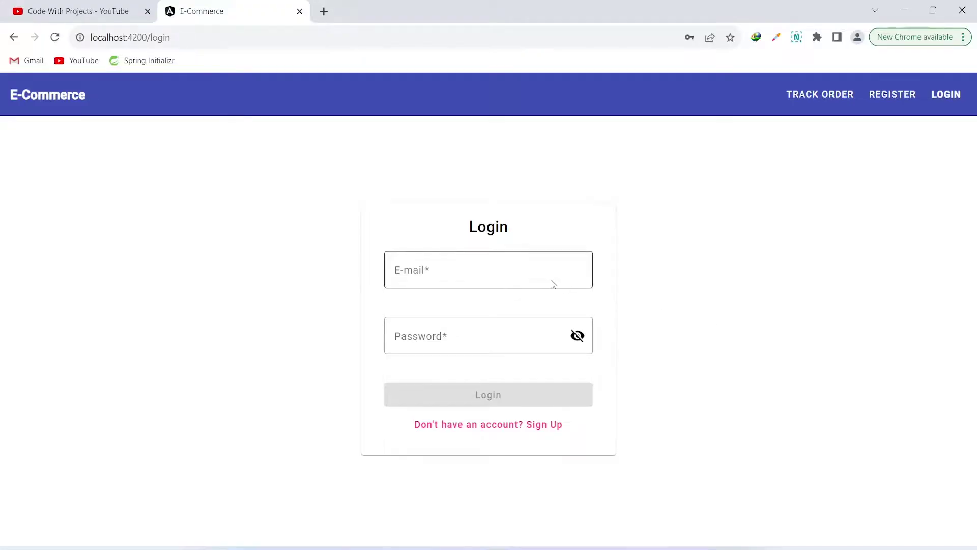
- After a brief detour to Sign Up, log in with the administrator's e-mail and password
left_click(496, 270)
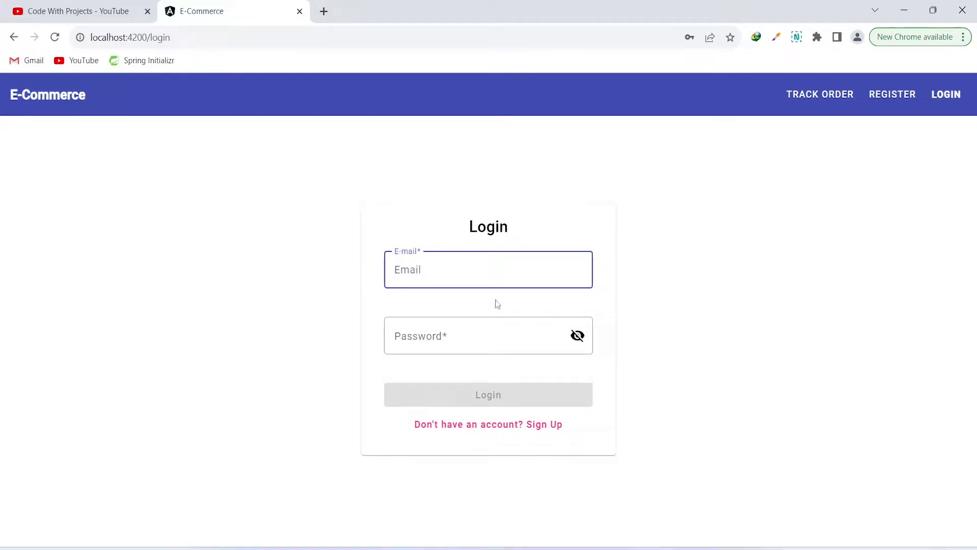
left_click(498, 430)
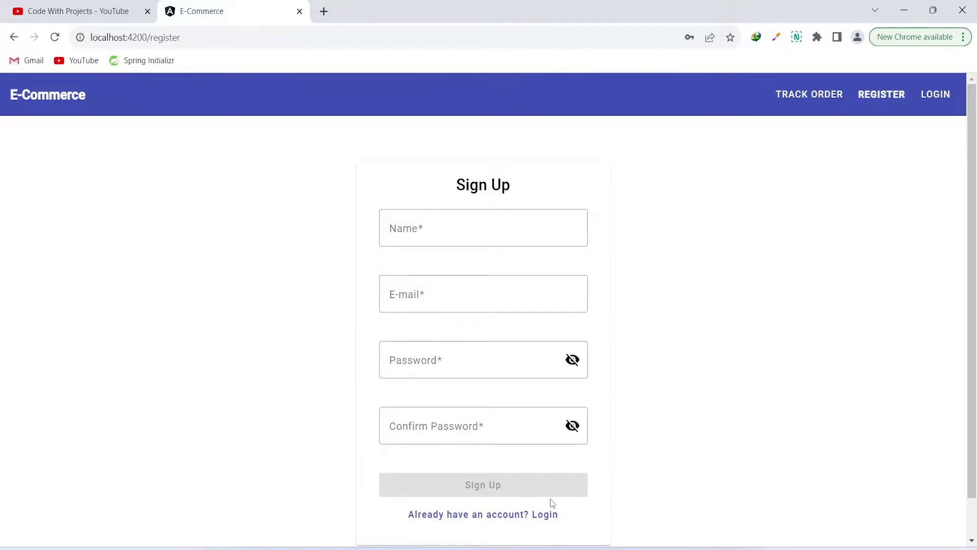
left_click(535, 517)
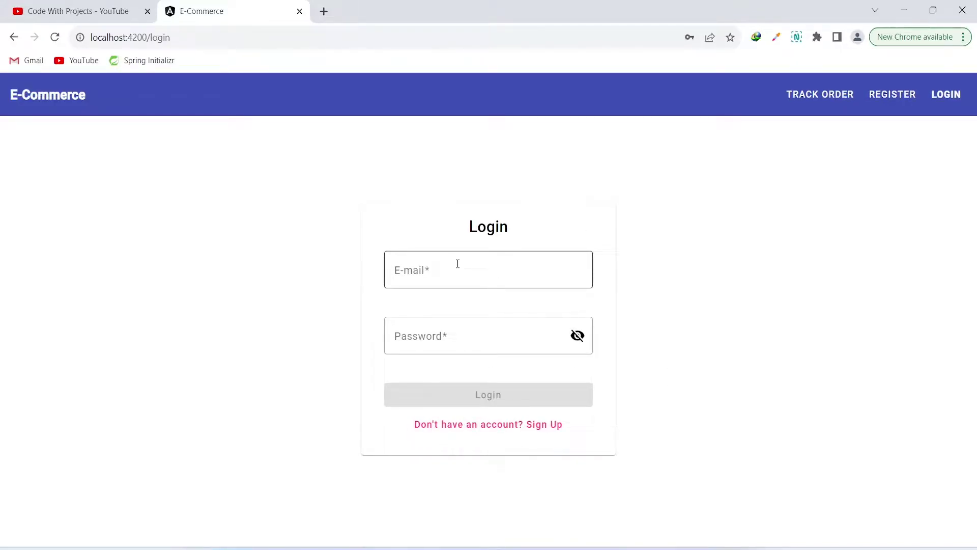
left_click(457, 264)
type("admin@test.com")
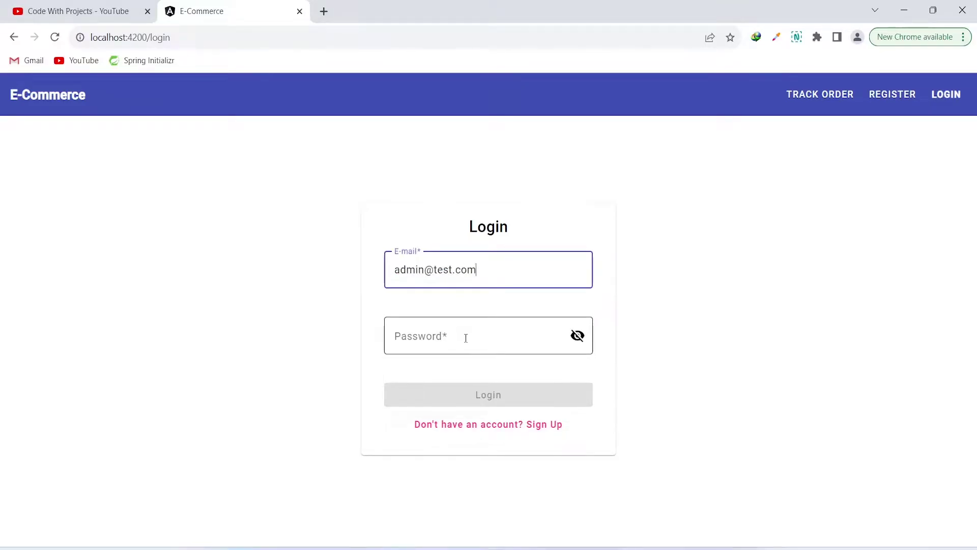
left_click(466, 339)
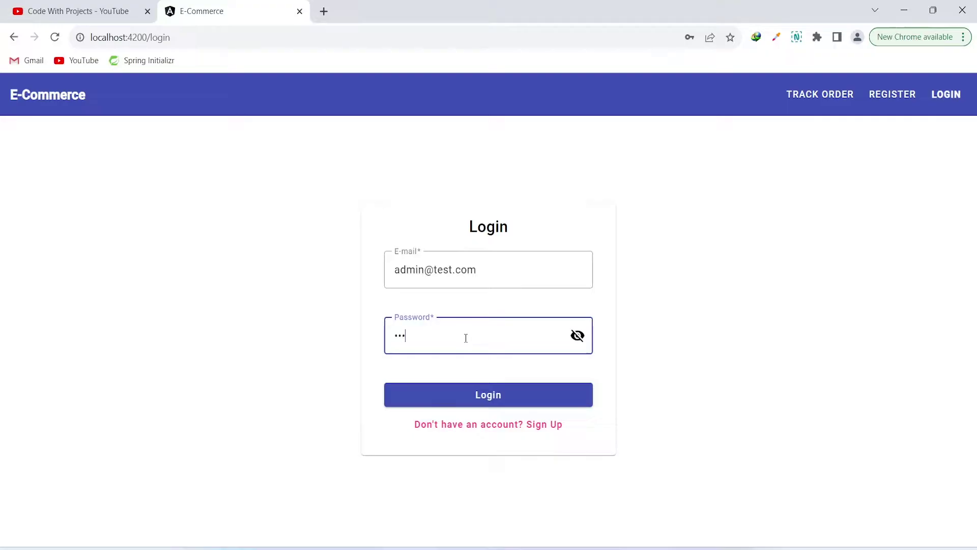
left_click(504, 395)
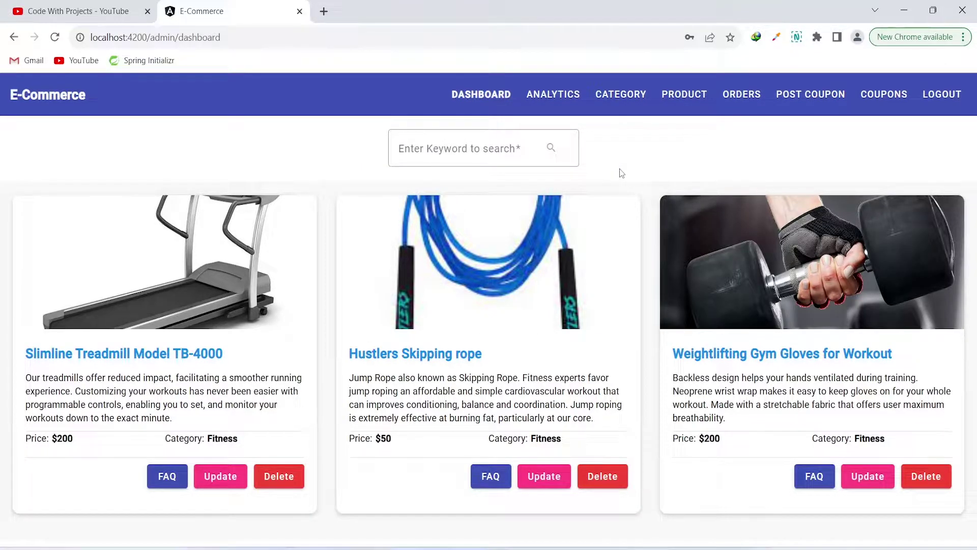
- Create the category 'Media' with description 'media'
left_click(628, 98)
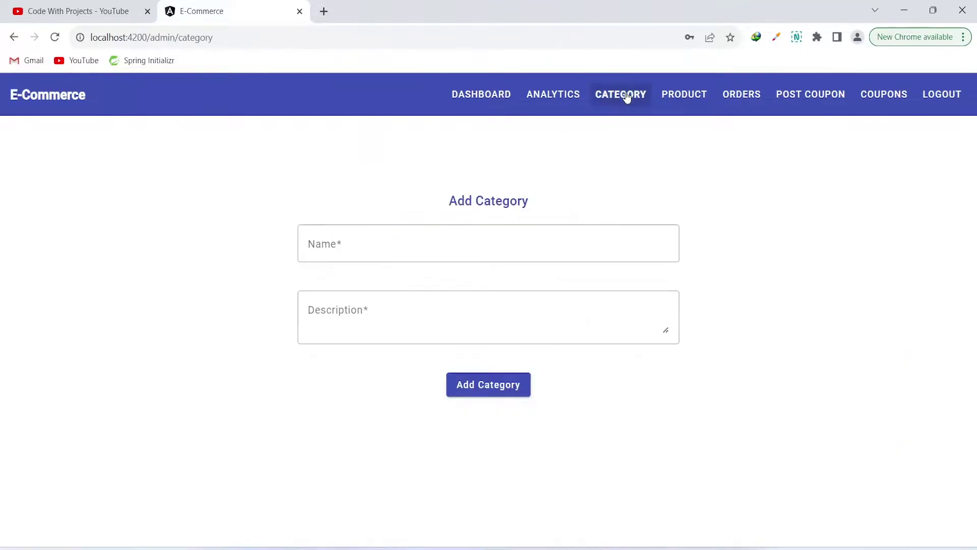
left_click(330, 240)
type("media")
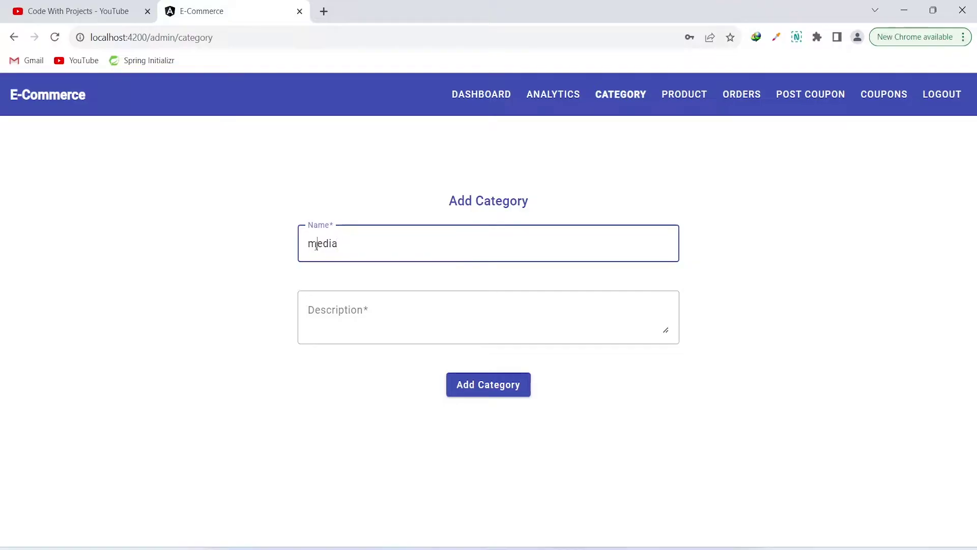
key("BackSpace")
type("M")
left_click(359, 319)
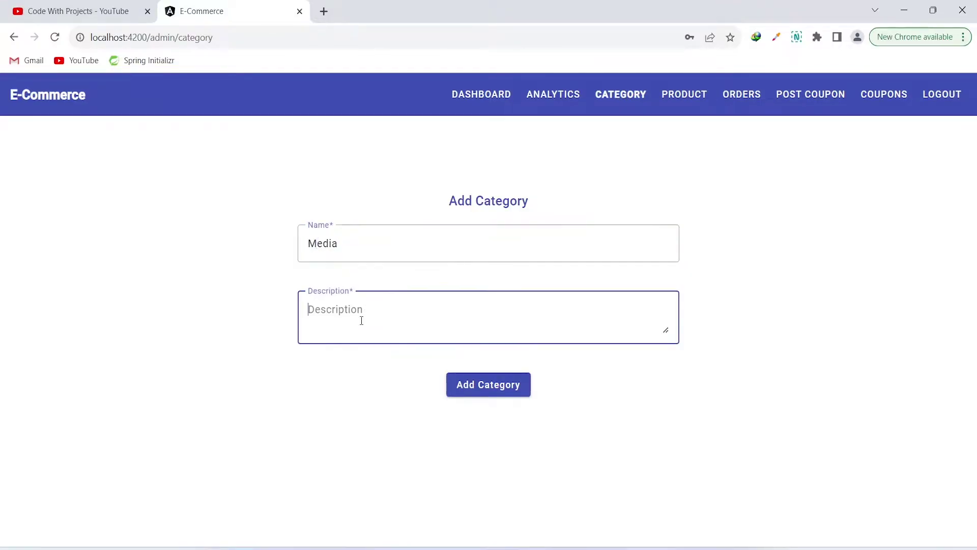
type("media")
left_click(487, 389)
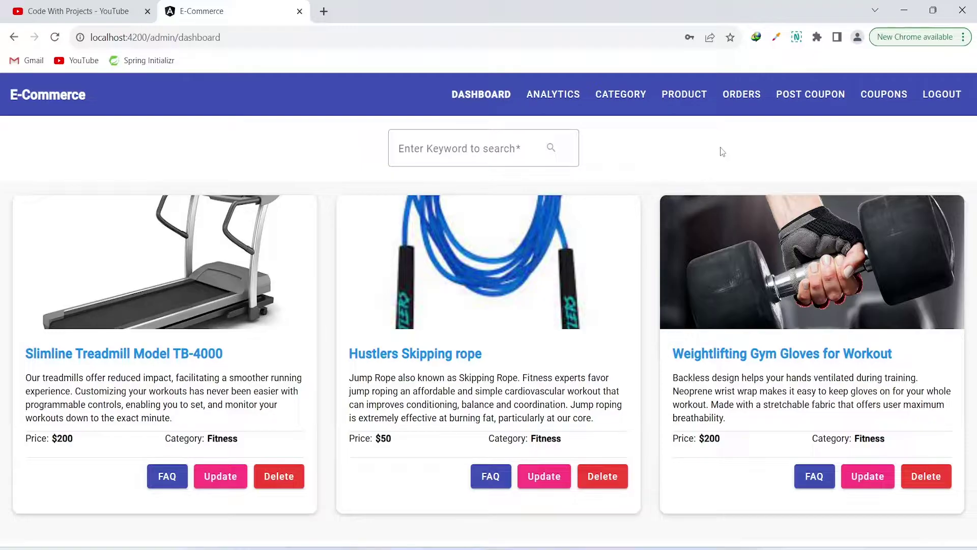
- Start a new product with image 'product 1.jpg' in the Fitness category
left_click(682, 93)
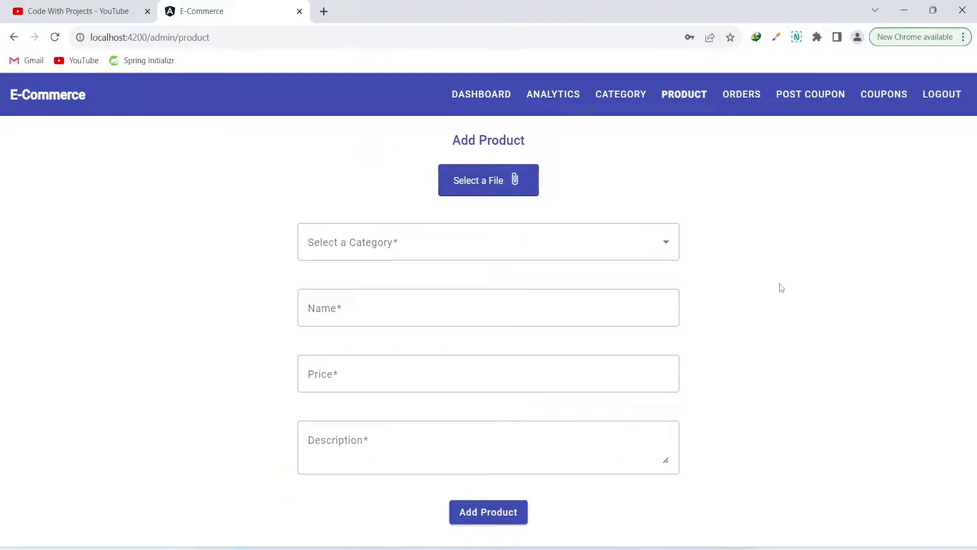
left_click(508, 185)
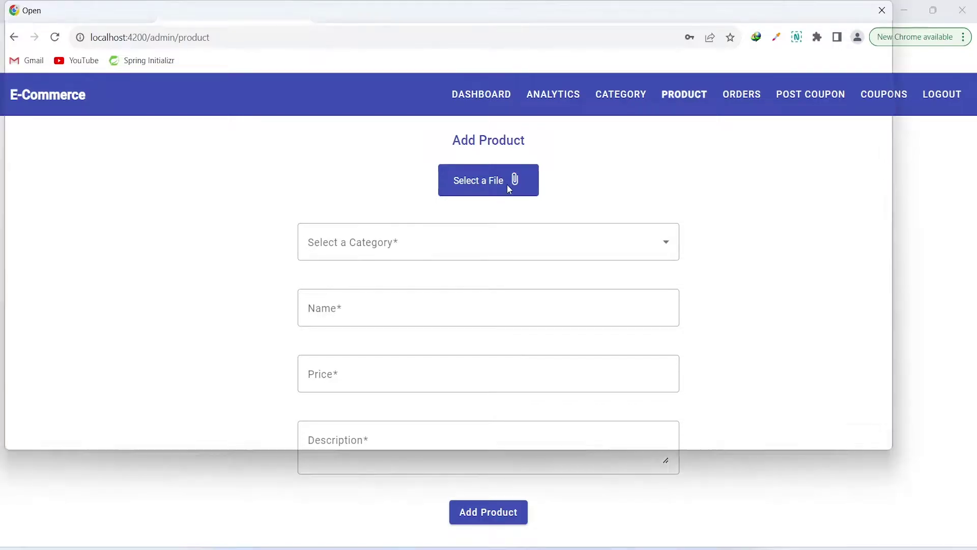
left_click(203, 198)
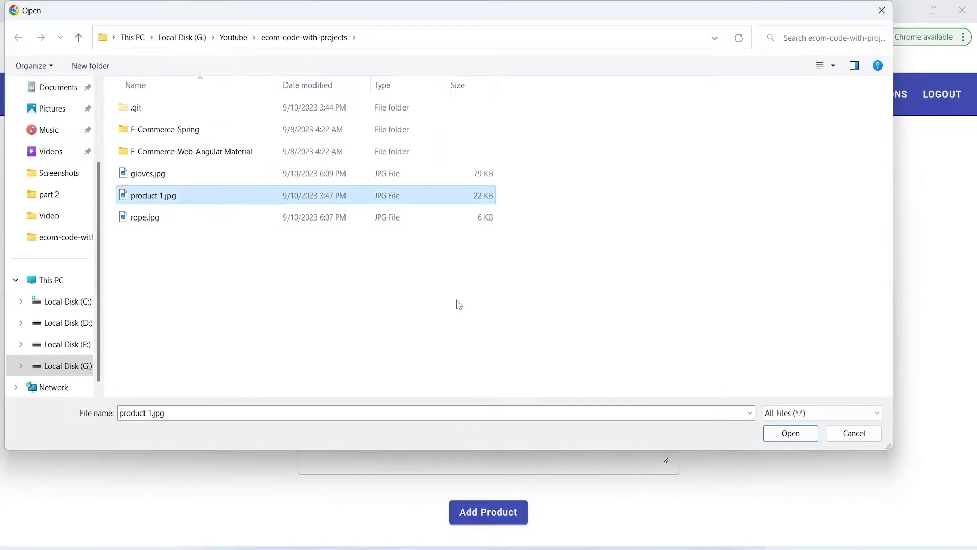
left_click(797, 441)
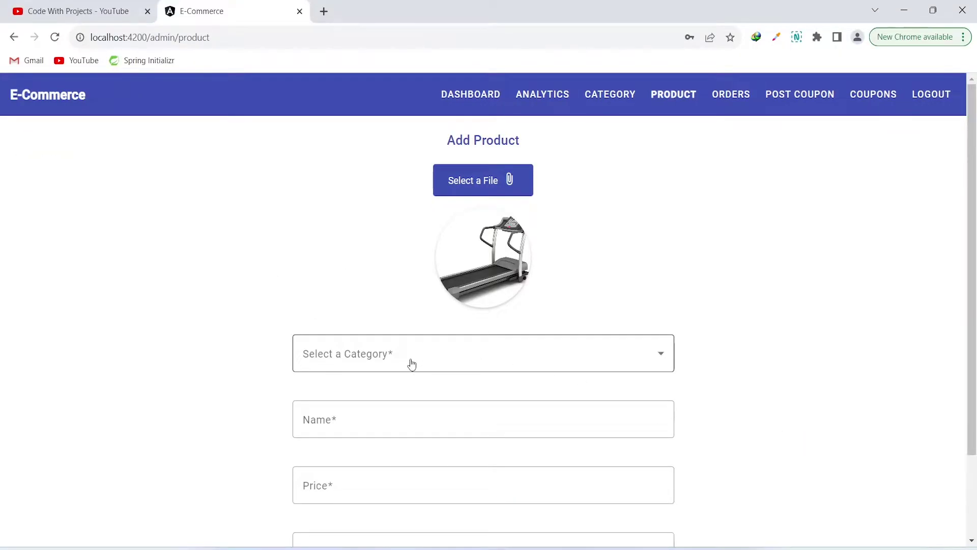
left_click(411, 364)
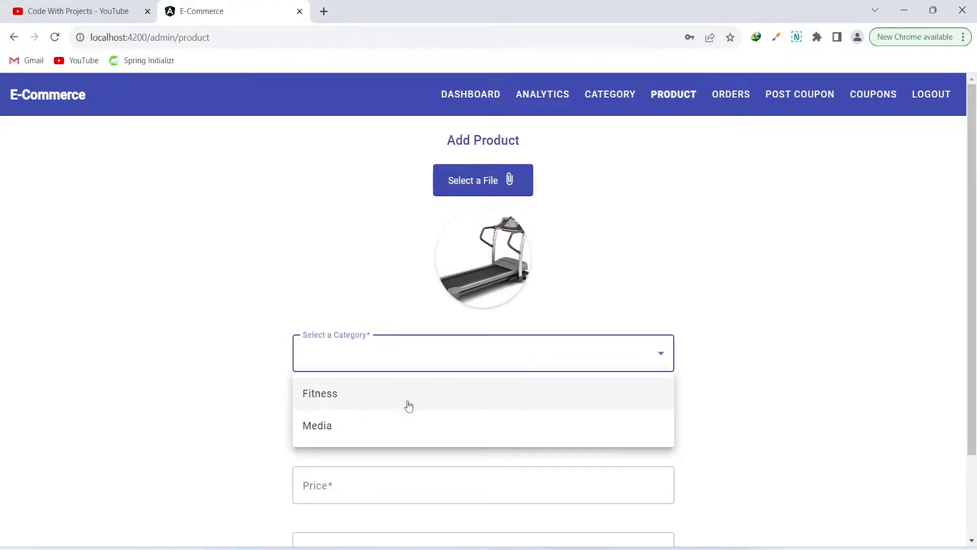
left_click(406, 399)
key("Tab")
left_click(266, 427)
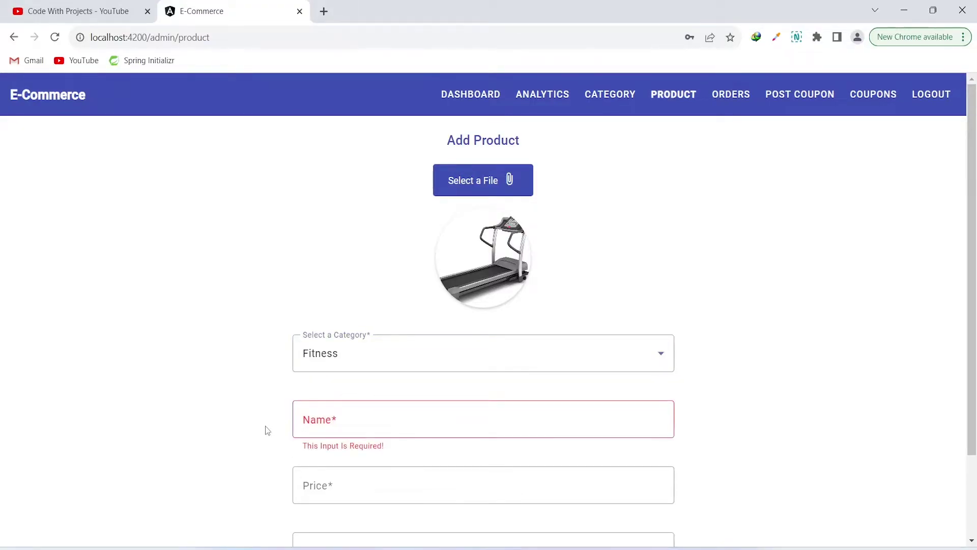
- Enter name Slimline Treadmill Model TB-5000, price 300 and a description, then post it
left_click(370, 424)
type("Slimline Treadmill Model TB-5000")
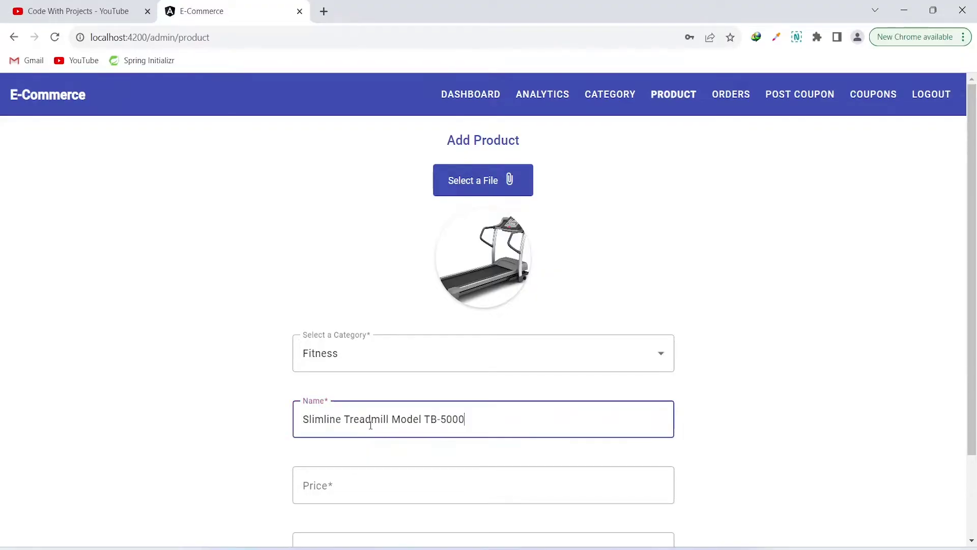
scroll(711, 392, "down", 2)
left_click(437, 381)
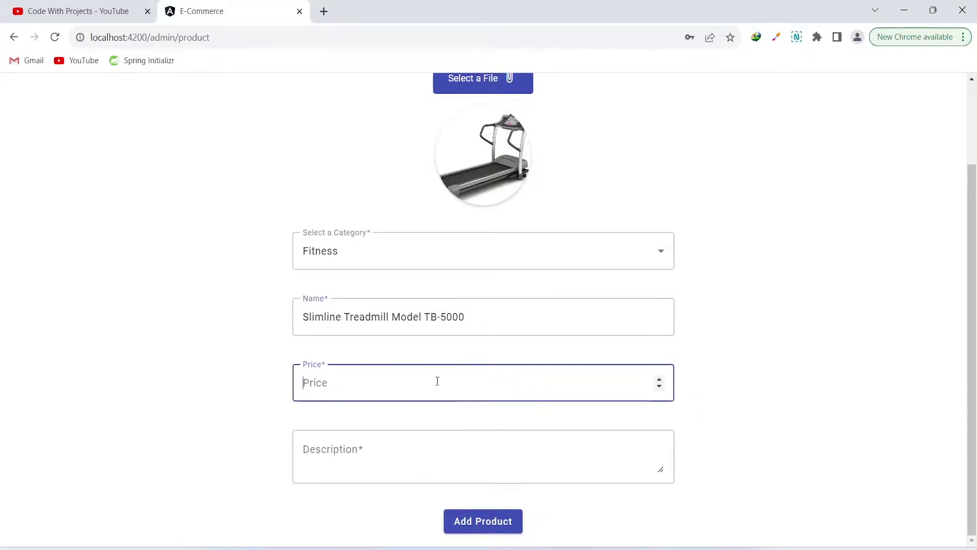
type("300")
left_click(698, 429)
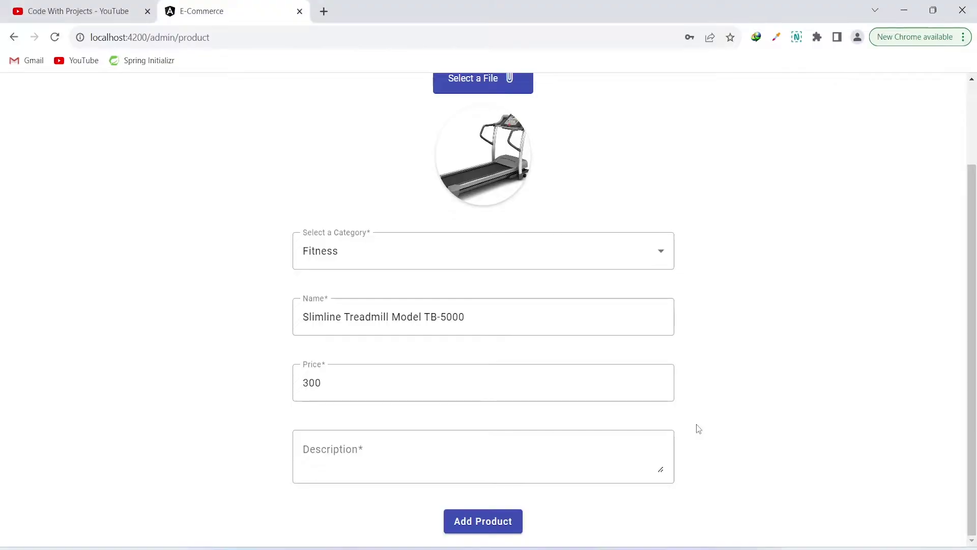
left_click(441, 466)
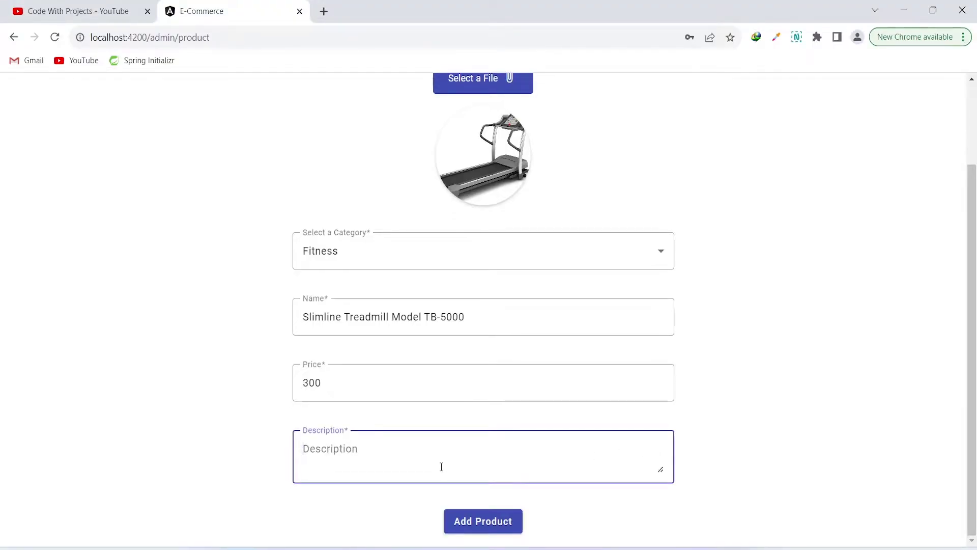
key("ctrl+v")
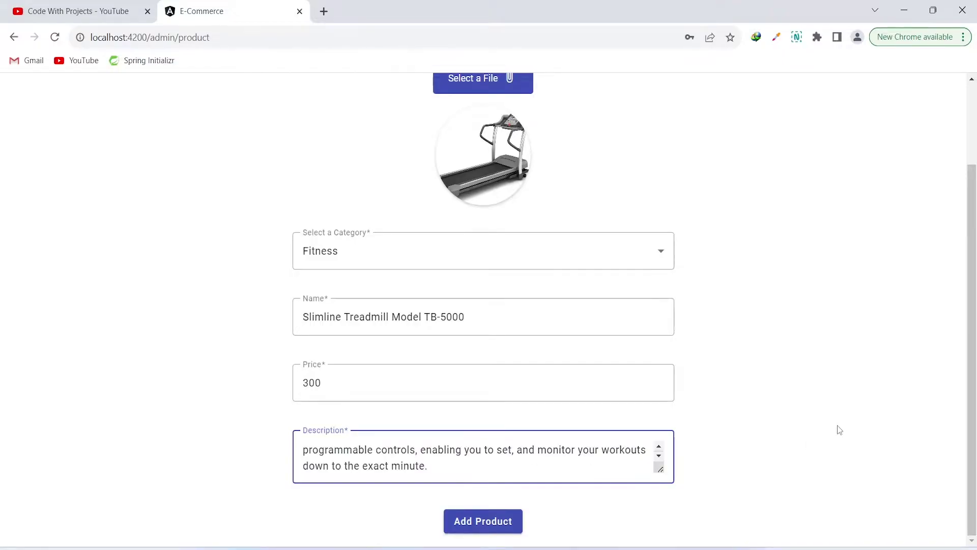
left_click(501, 527)
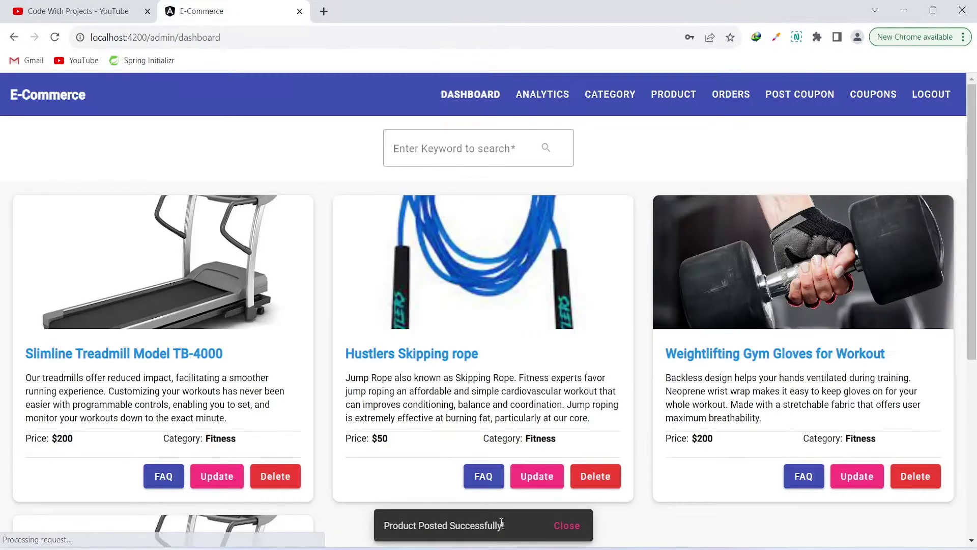
scroll(321, 352, "down", 6)
- Change the TB-5000 treadmill's price from 300 to 400
scroll(322, 351, "down", 7)
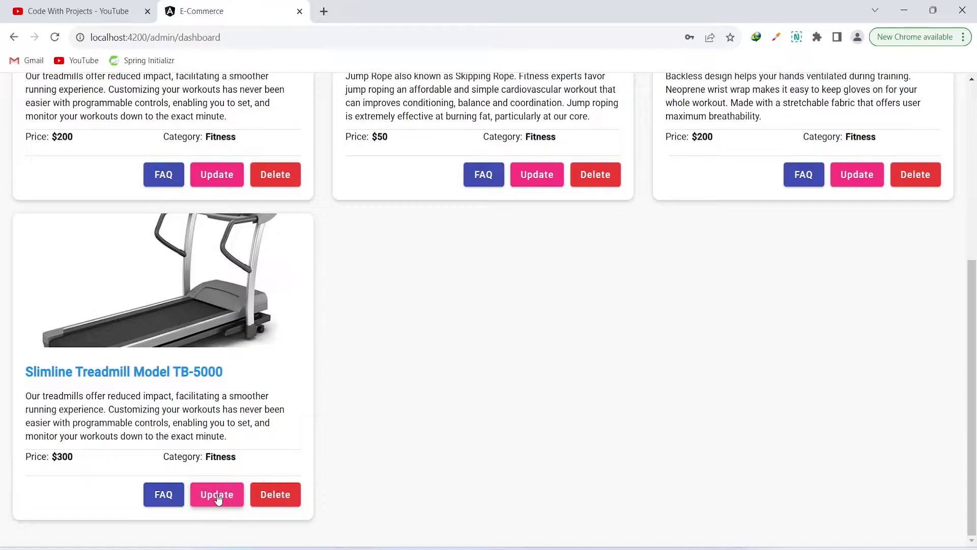
left_click(218, 497)
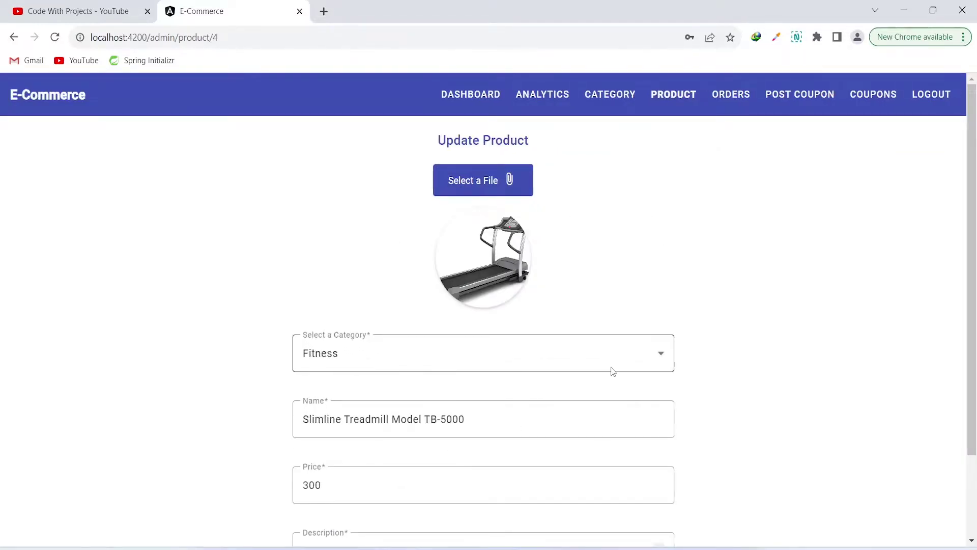
scroll(613, 371, "down", 2)
left_click(309, 383)
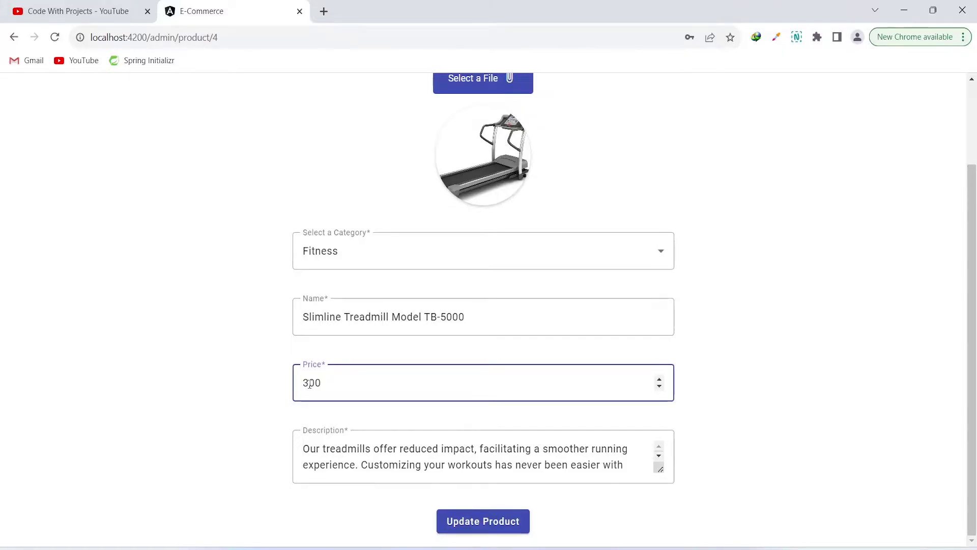
key("BackSpace")
type("4")
left_click(512, 524)
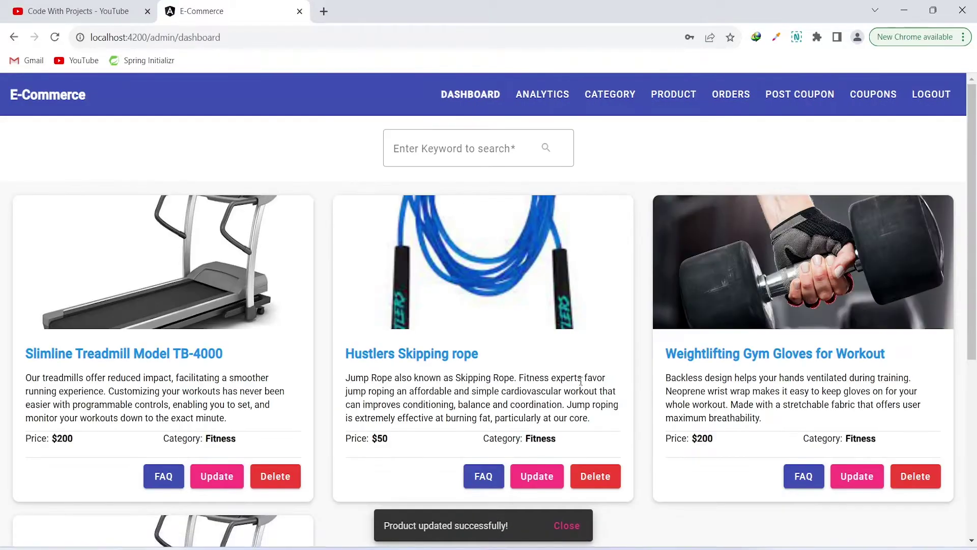
- Delete the TB-5000 treadmill product from the dashboard
scroll(571, 395, "down", 5)
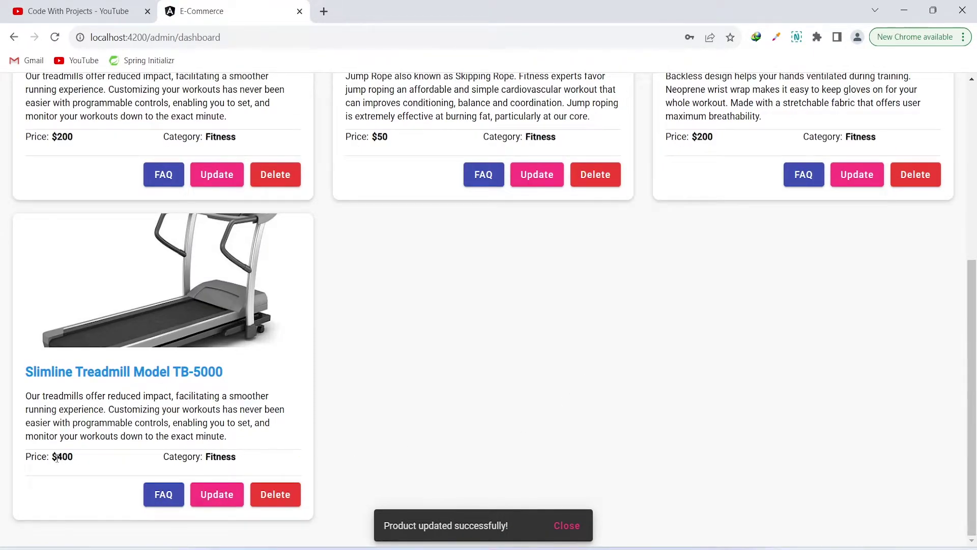
left_click_drag(57, 457, 66, 458)
left_click(422, 426)
left_click(288, 502)
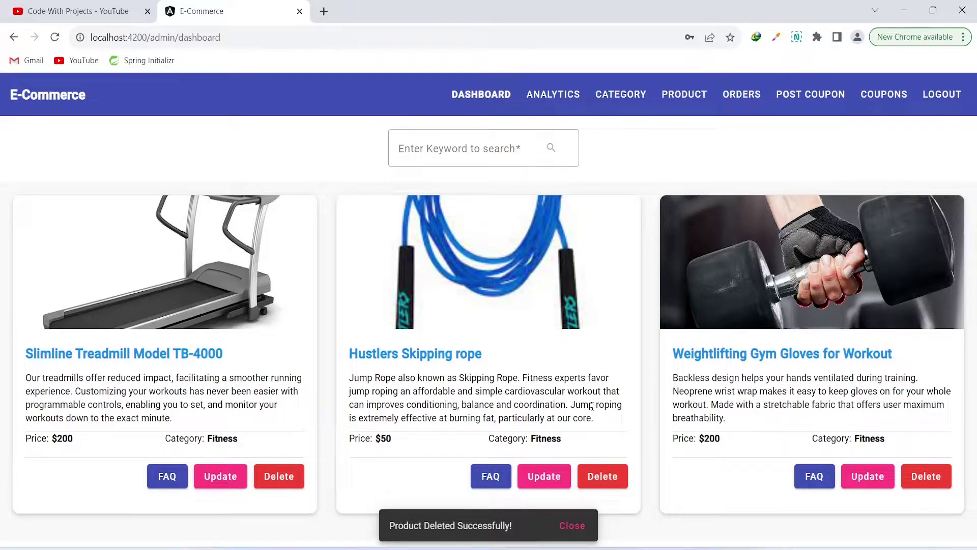
- Post a TB-4000 treadmill FAQ asking if treadmill running is easier than outdoors, with its answer
left_click(160, 480)
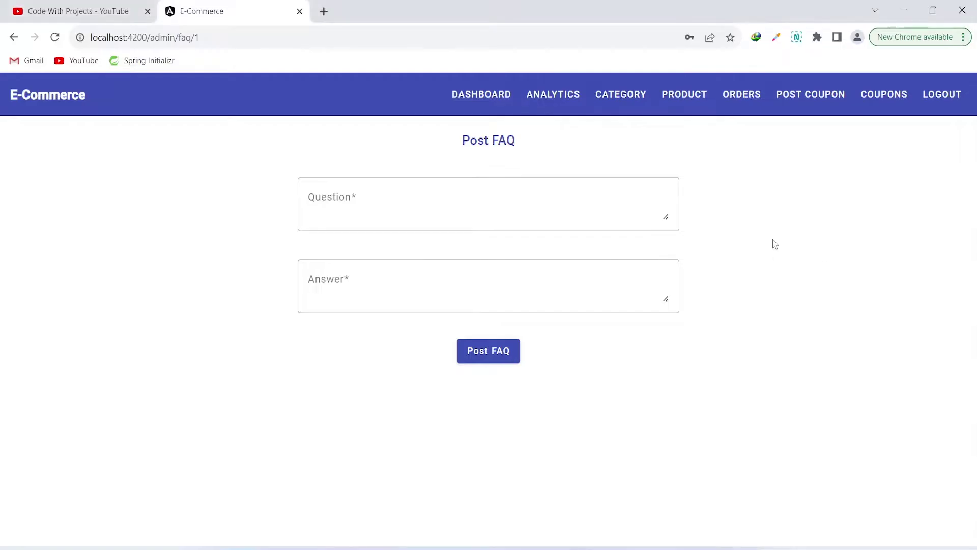
left_click(489, 206)
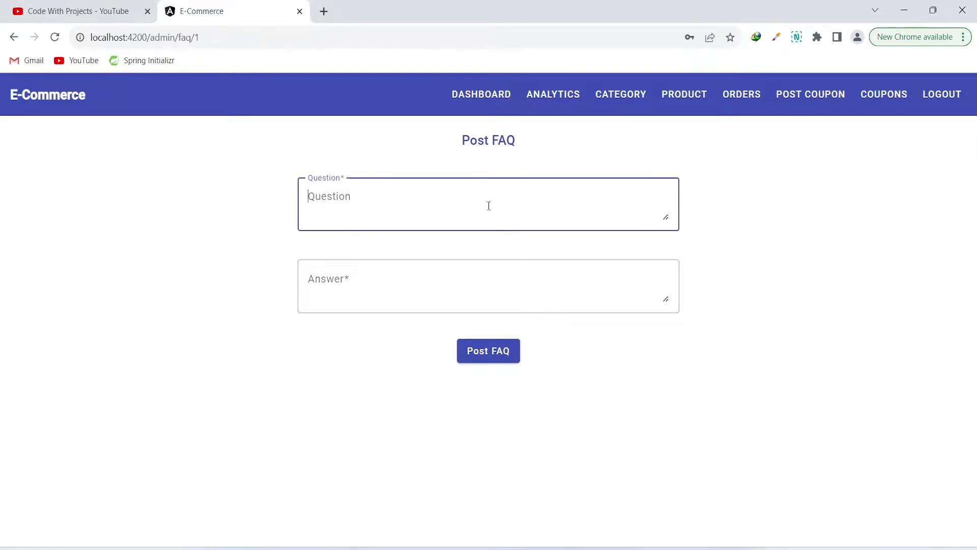
type("Is treadmill running easier than running at the same speed outdoors?")
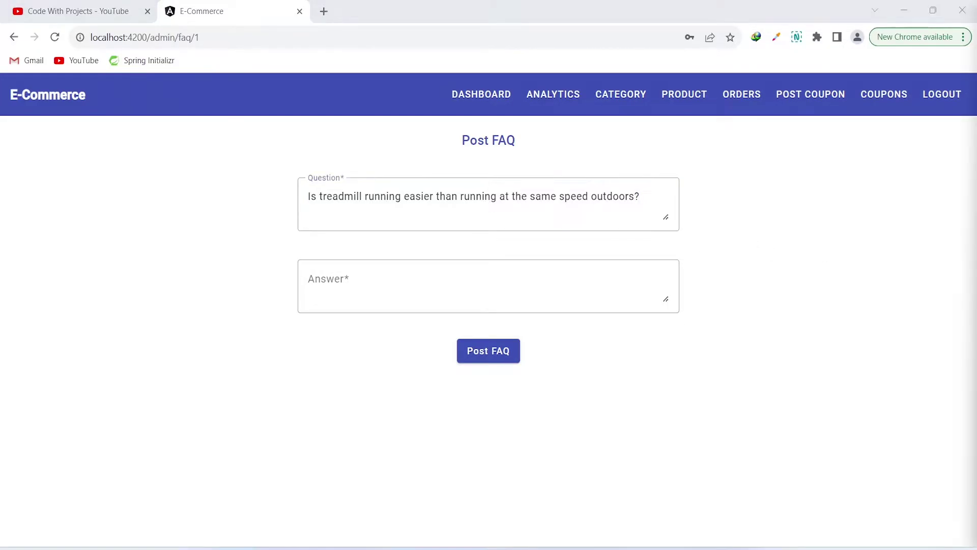
left_click(420, 275)
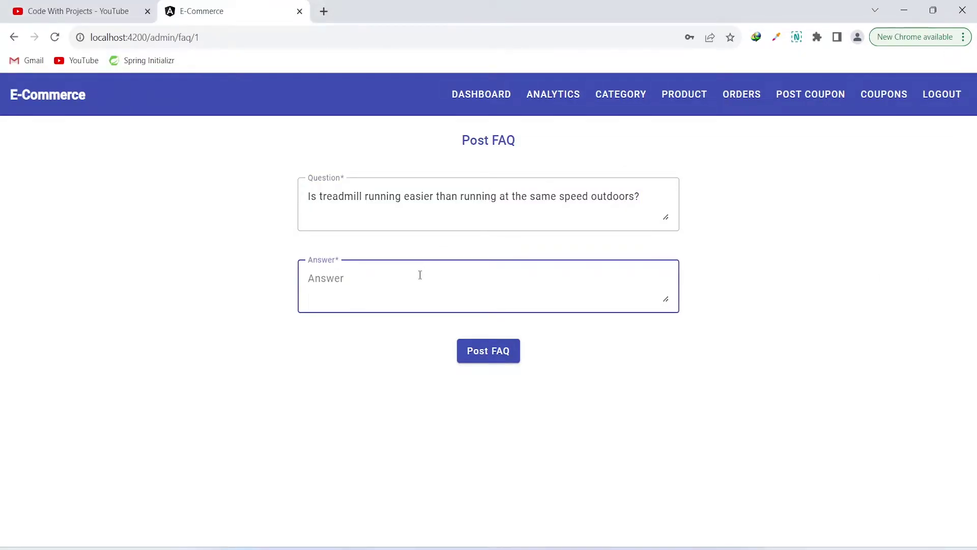
key("ctrl+v")
type(".")
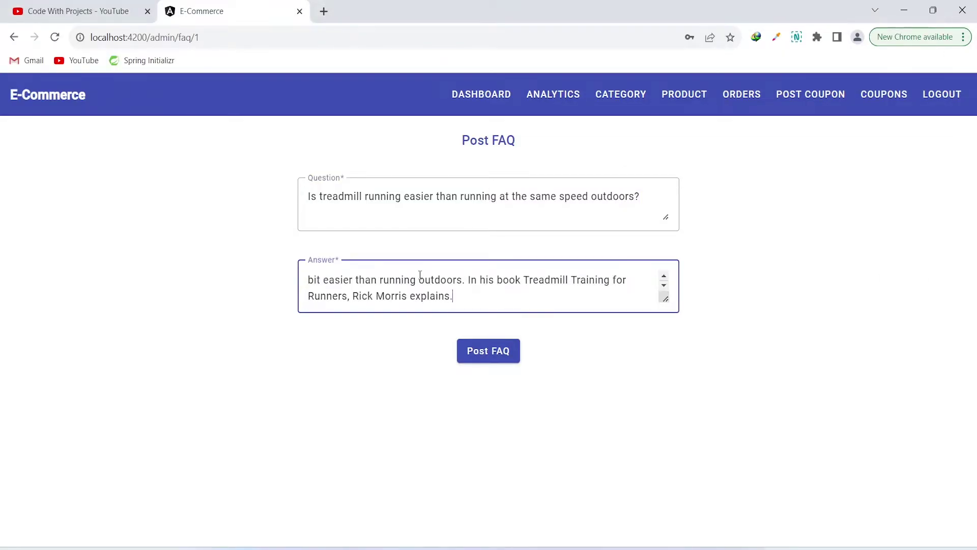
left_click(481, 353)
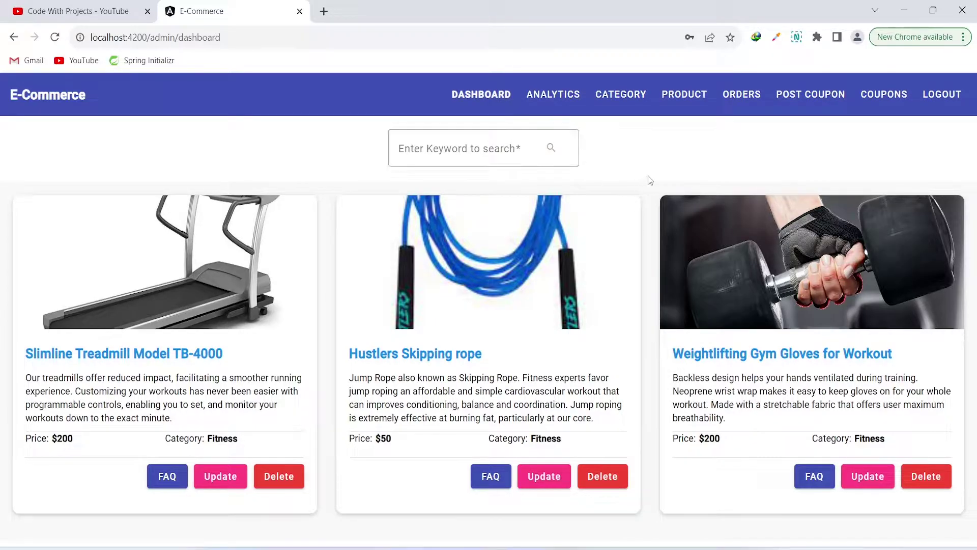
- Review the empty orders list and the existing TEST20 coupon, then start a new coupon
left_click(741, 98)
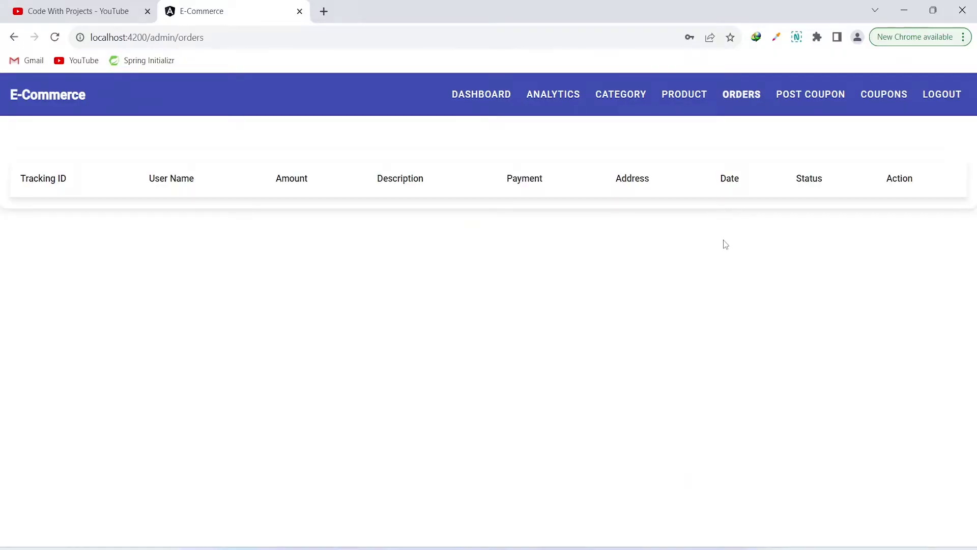
key("alt+Left")
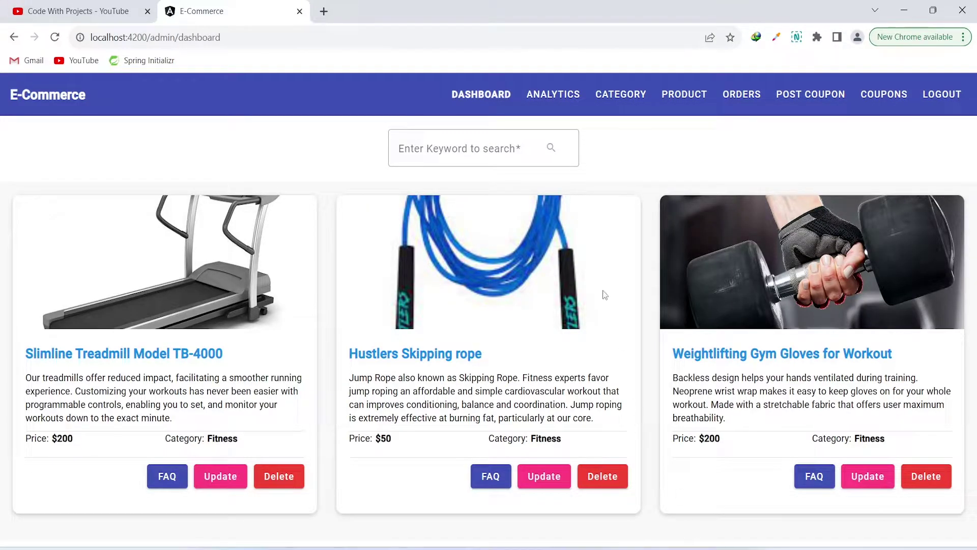
left_click(885, 96)
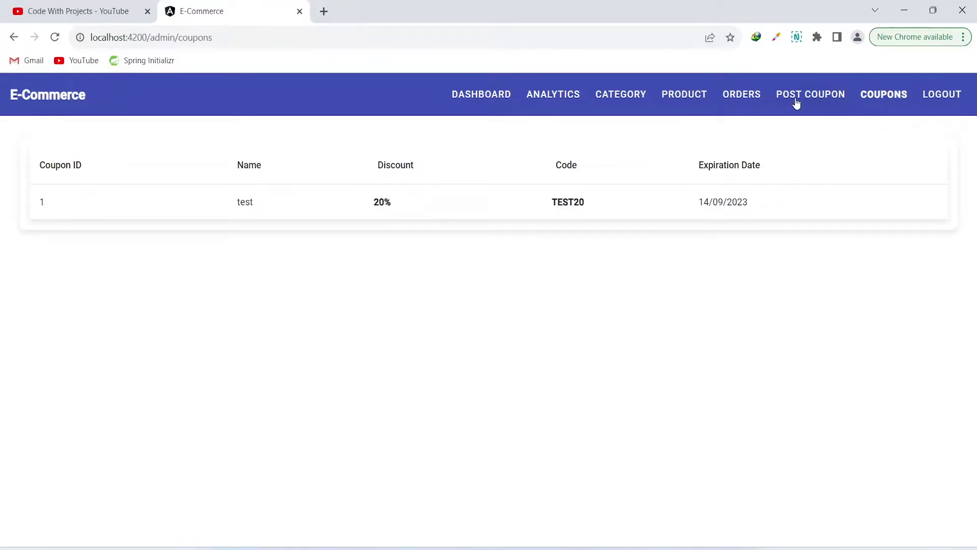
left_click(815, 102)
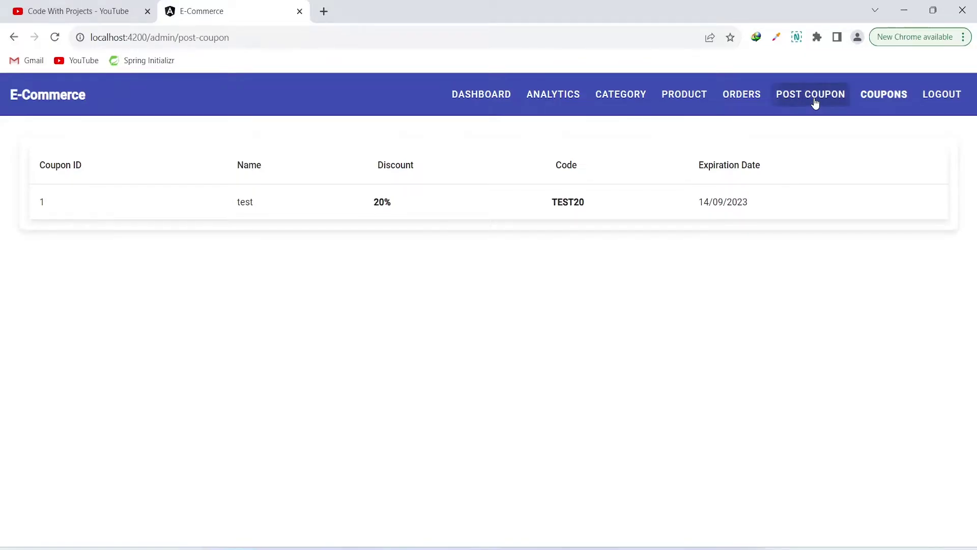
left_click(428, 243)
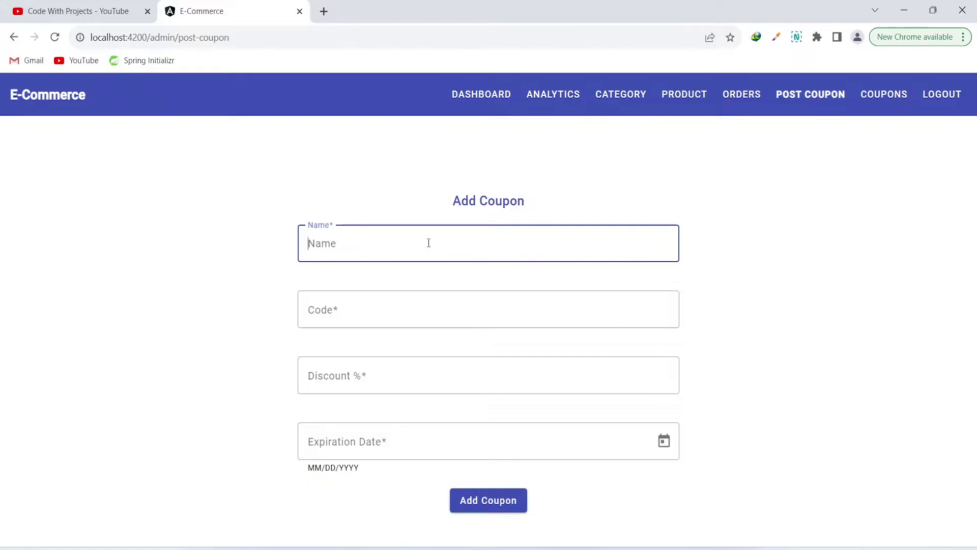
- Add coupon 'First', code FIRST50, 50% off until 13 Sep 2023, and confirm it's listed
type("First")
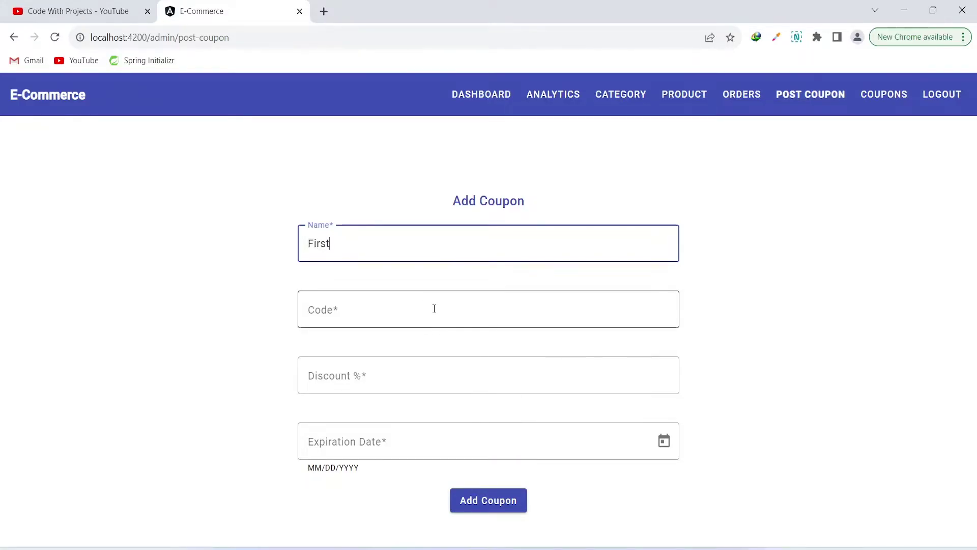
left_click(434, 309)
type("FIR")
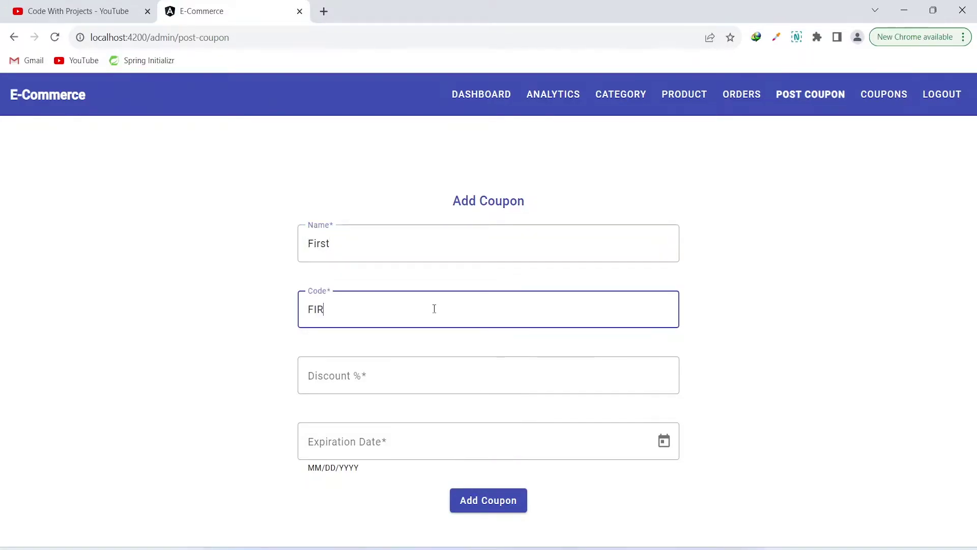
type("ST50")
left_click(428, 383)
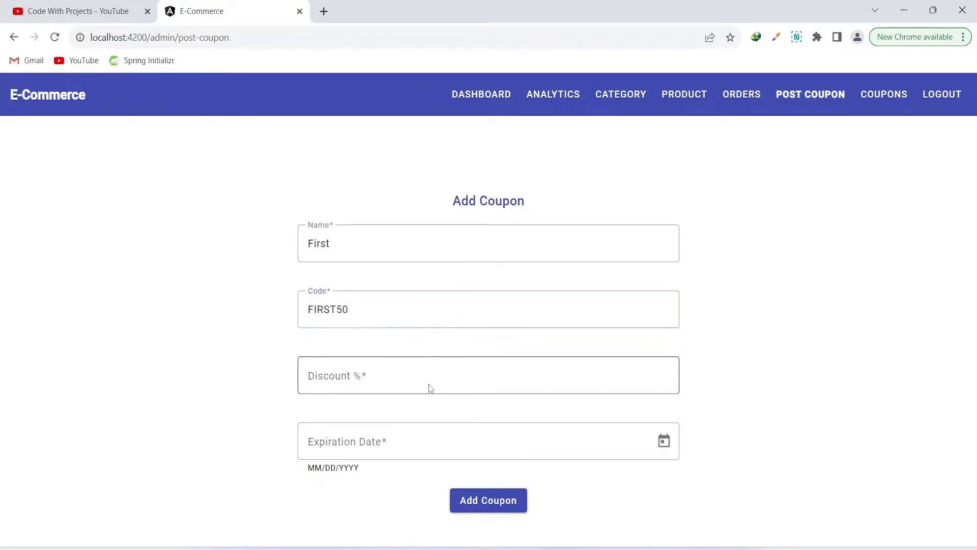
type("5")
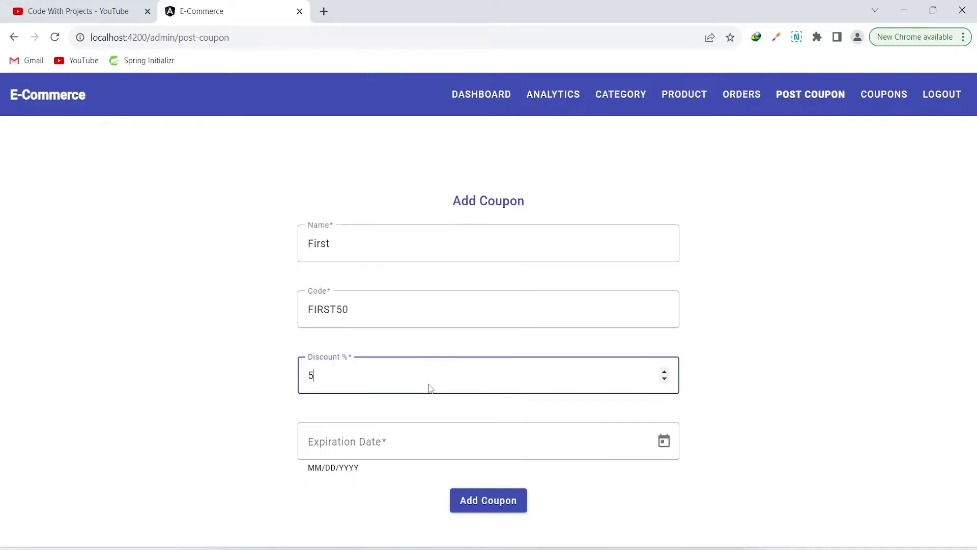
type("0")
left_click(664, 442)
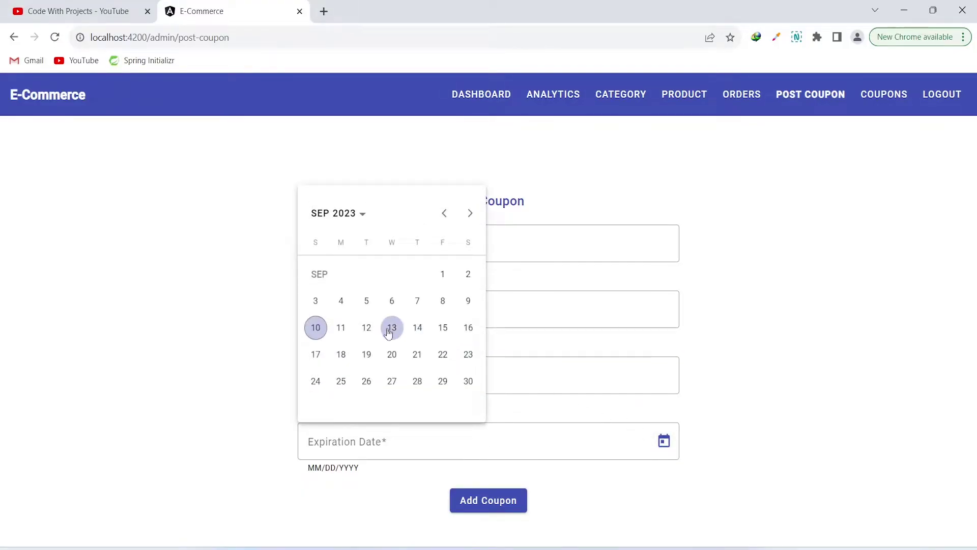
left_click(390, 330)
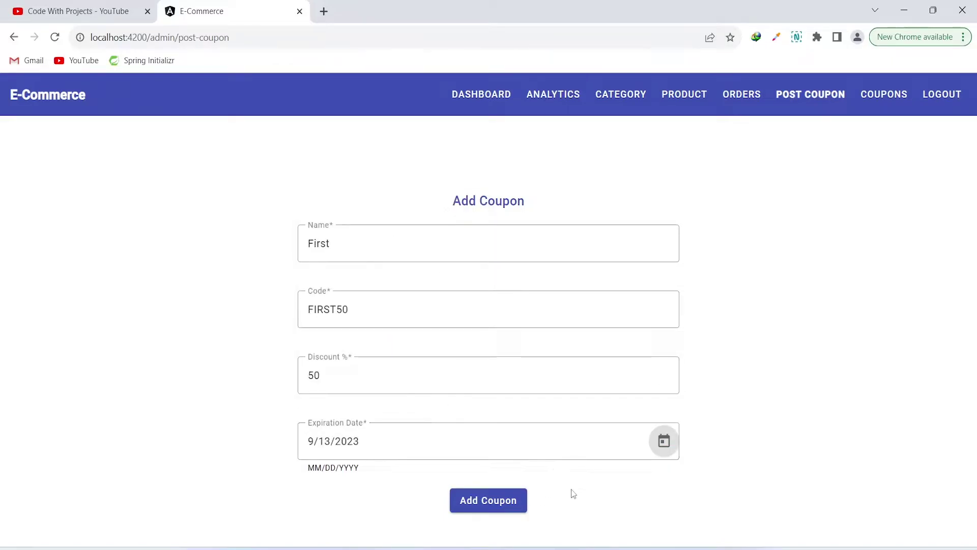
left_click(492, 504)
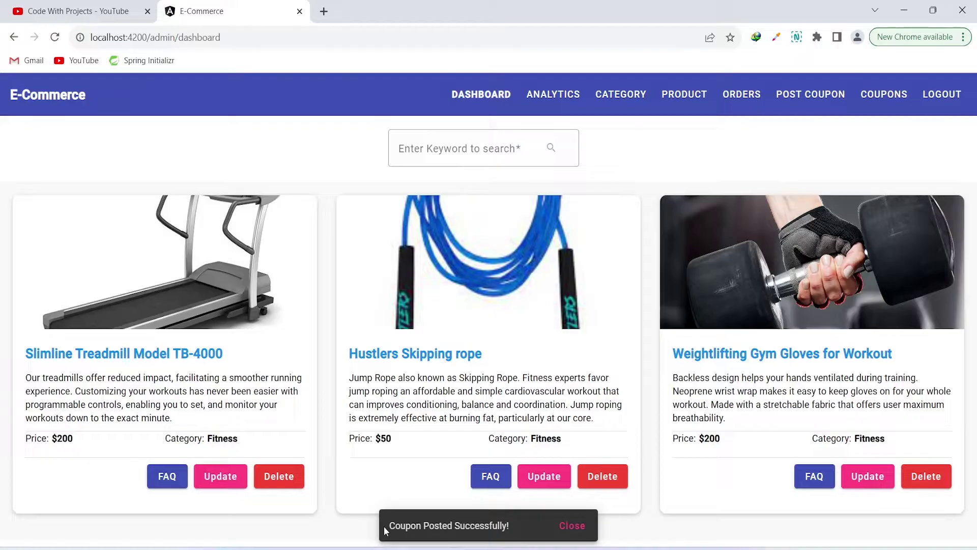
left_click_drag(386, 531, 426, 527)
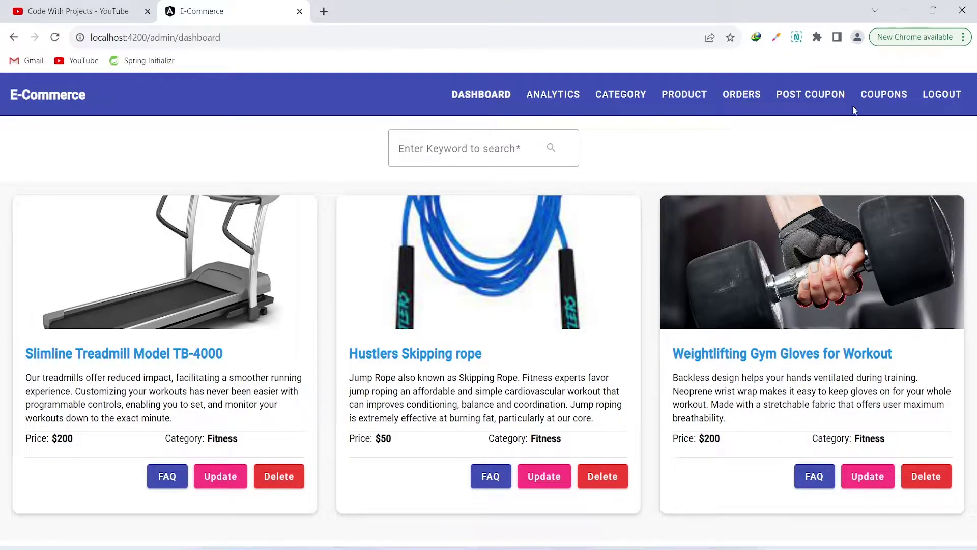
left_click(880, 100)
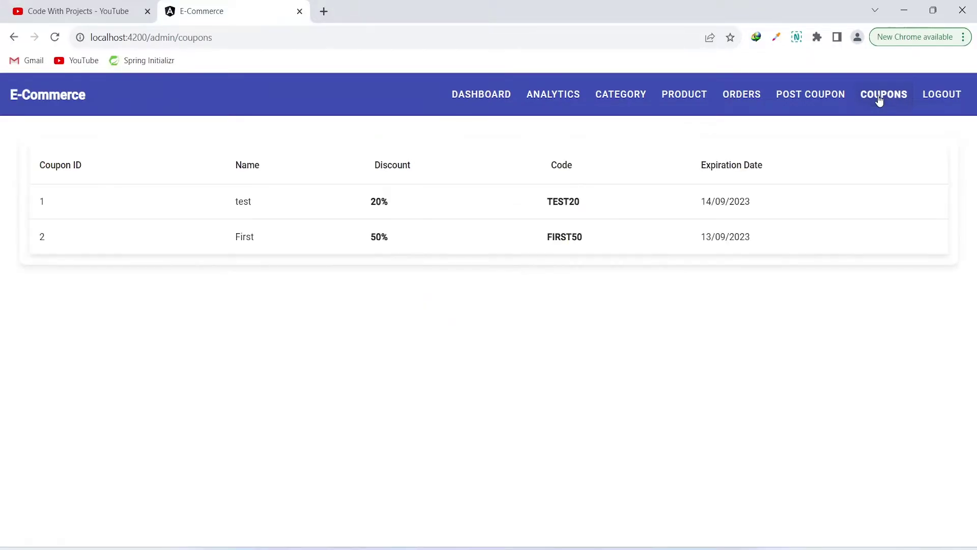
left_click_drag(546, 238, 579, 249)
left_click(580, 318)
- Log out of the admin account and register a new customer with name, e-mail and password
left_click(947, 99)
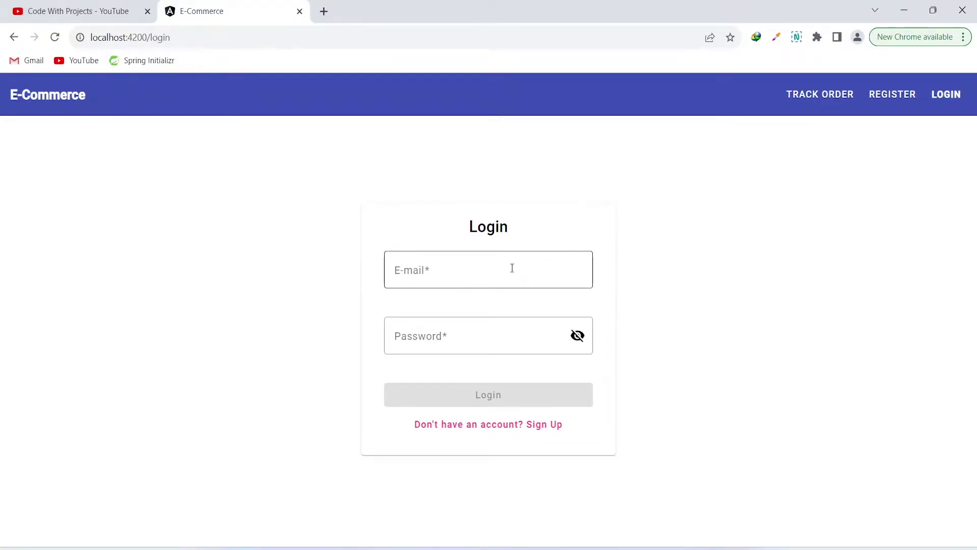
left_click(517, 432)
left_click(471, 228)
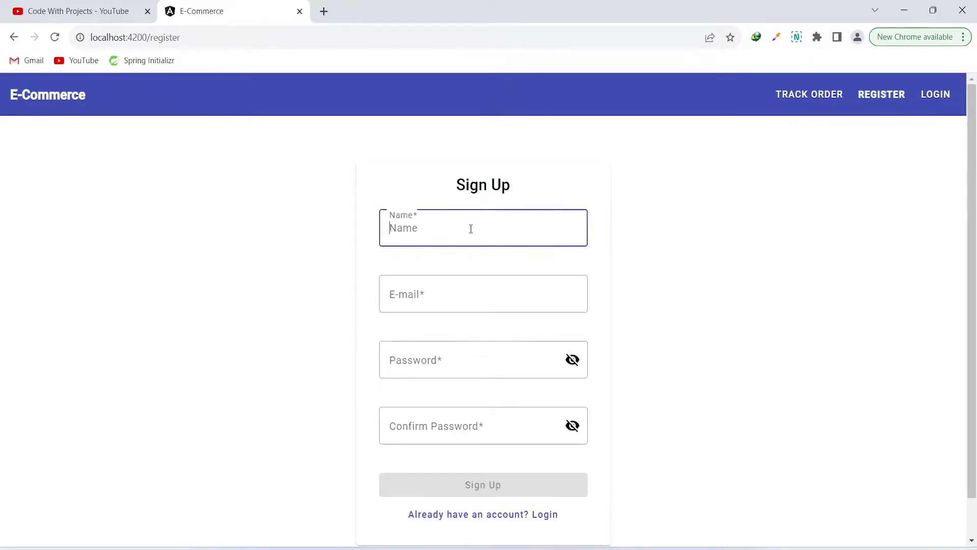
type("User User")
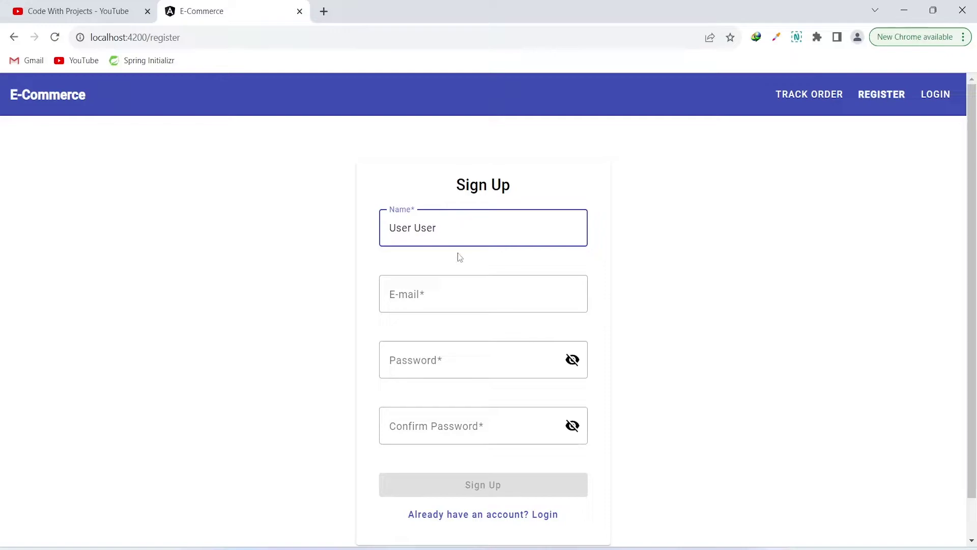
left_click(453, 294)
type("u")
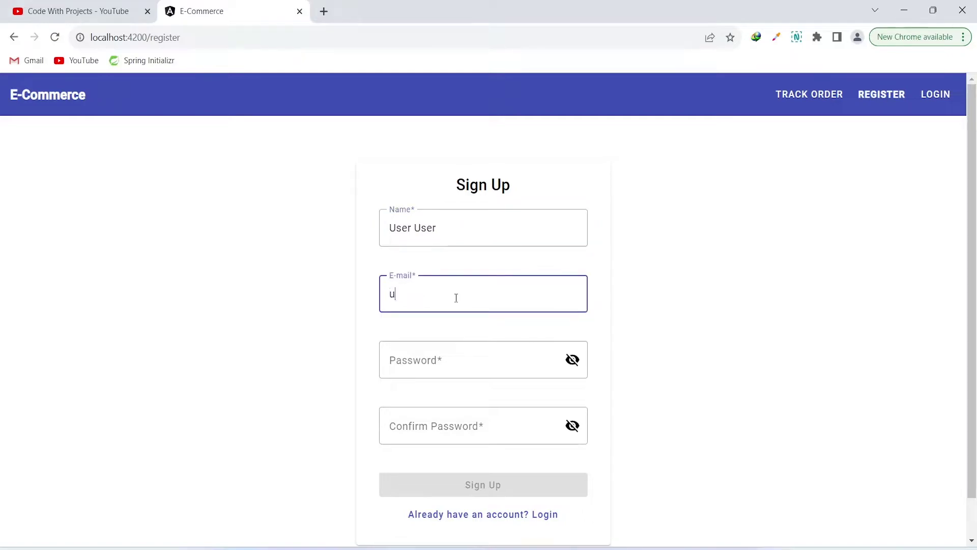
type("ser@gmail.com")
left_click(480, 353)
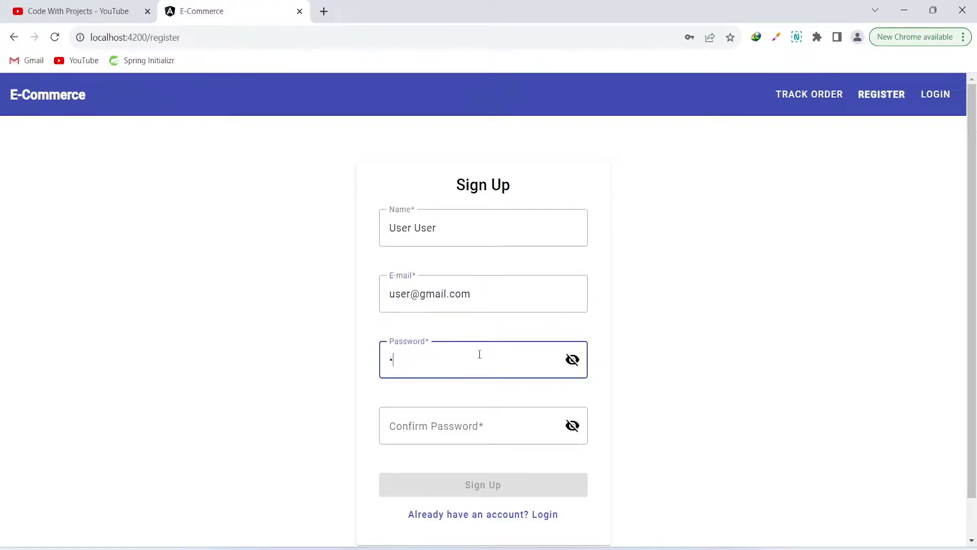
left_click(496, 438)
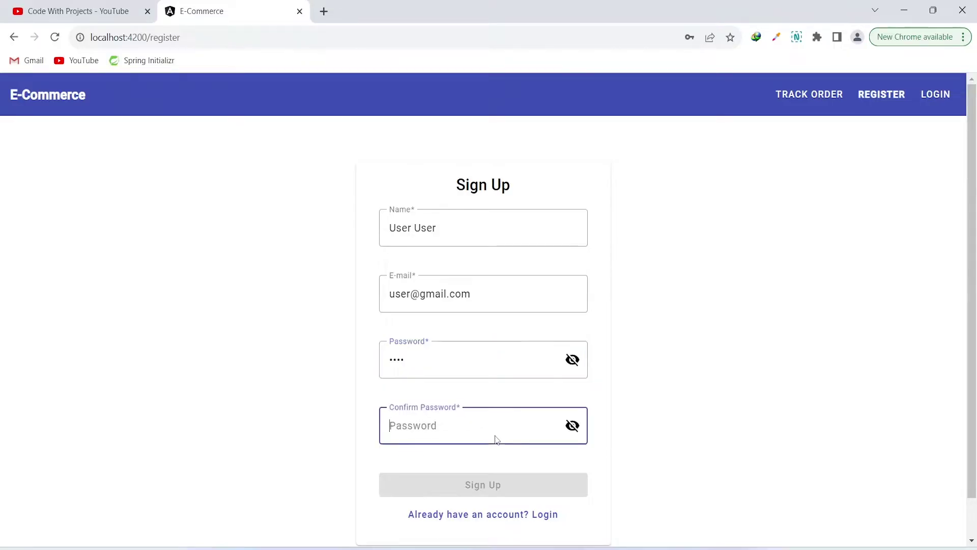
type("1234")
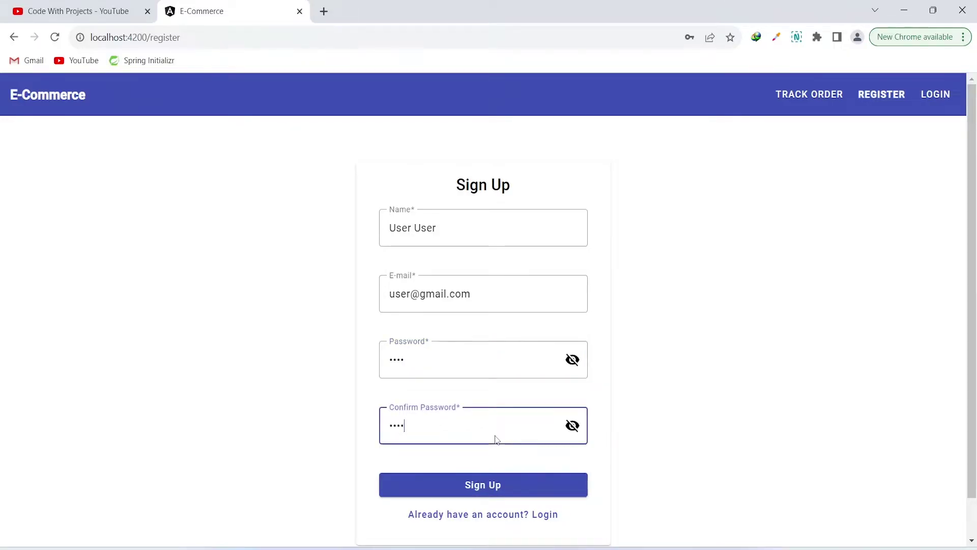
left_click(496, 487)
left_click_drag(389, 530, 484, 517)
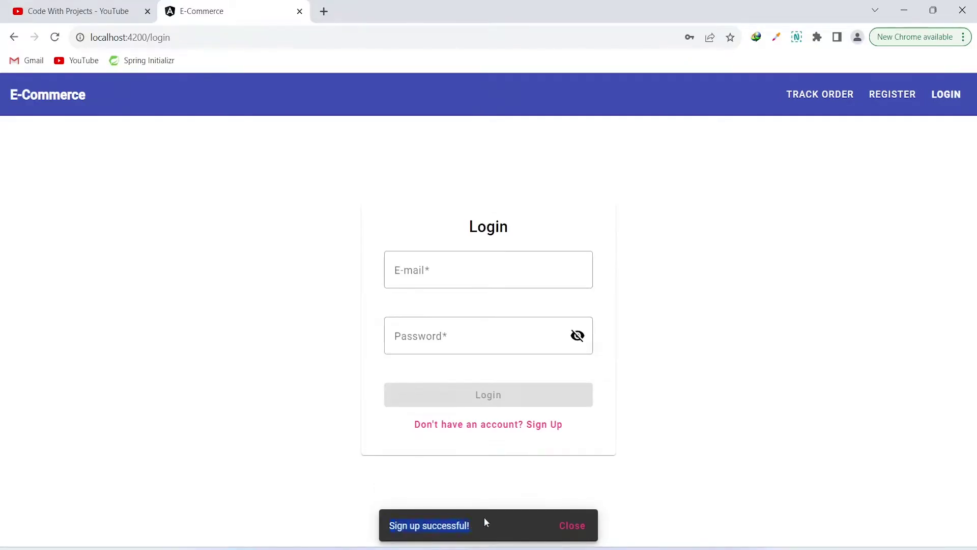
left_click(700, 323)
- Log in with the new customer's e-mail and password
left_click(499, 270)
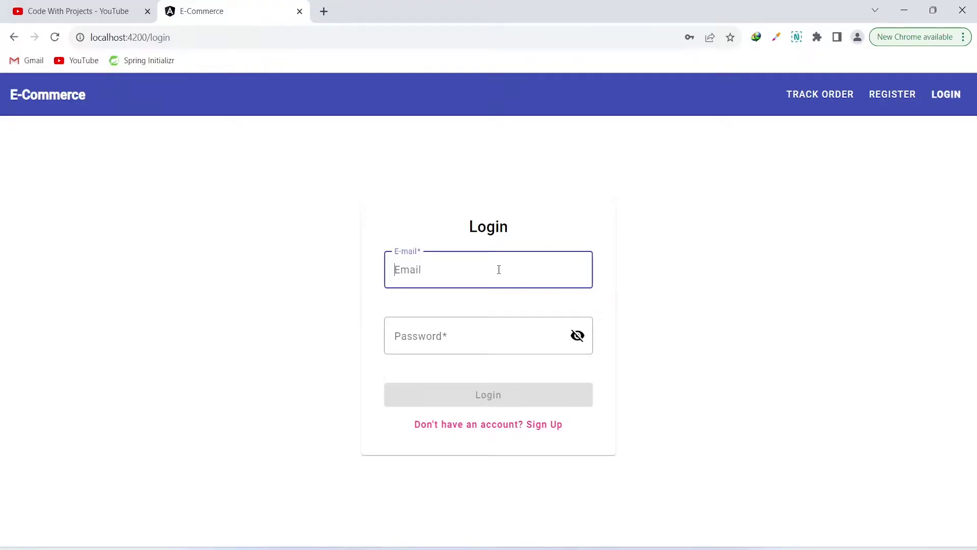
type("user@gmail.com")
left_click(496, 337)
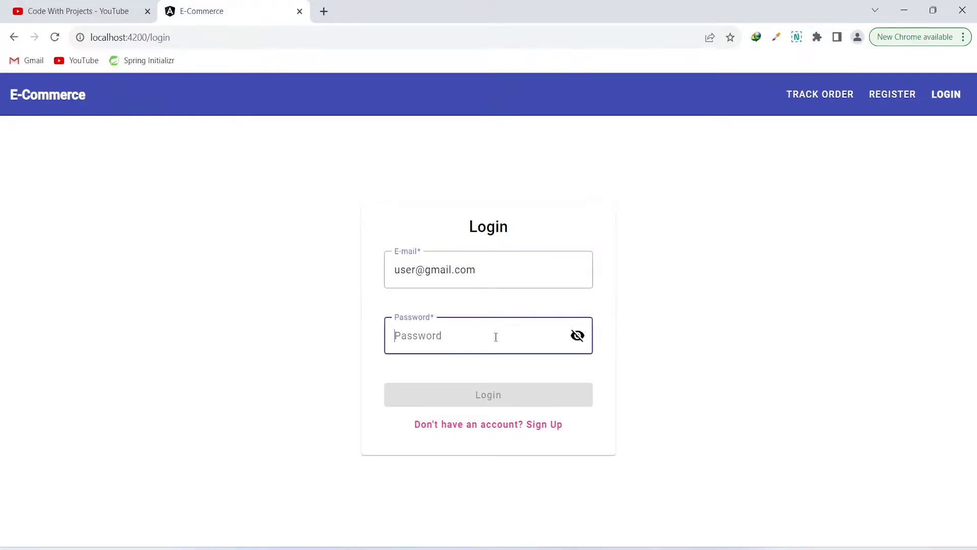
type("1234")
left_click(731, 353)
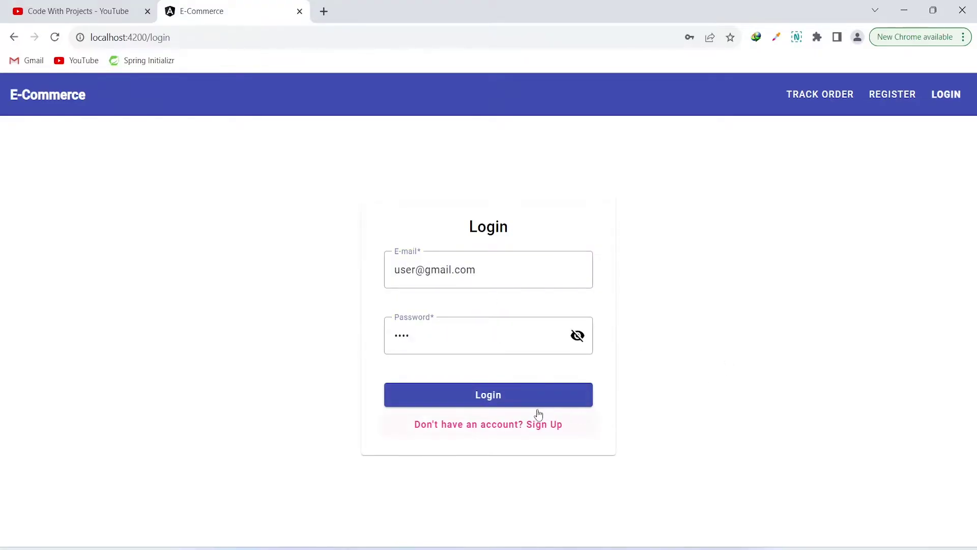
left_click(559, 394)
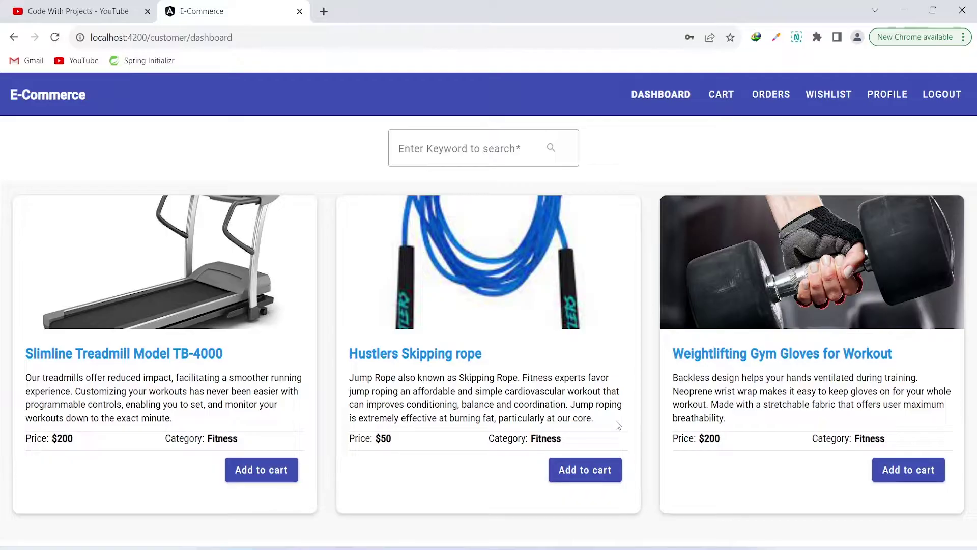
left_click(428, 143)
type("work")
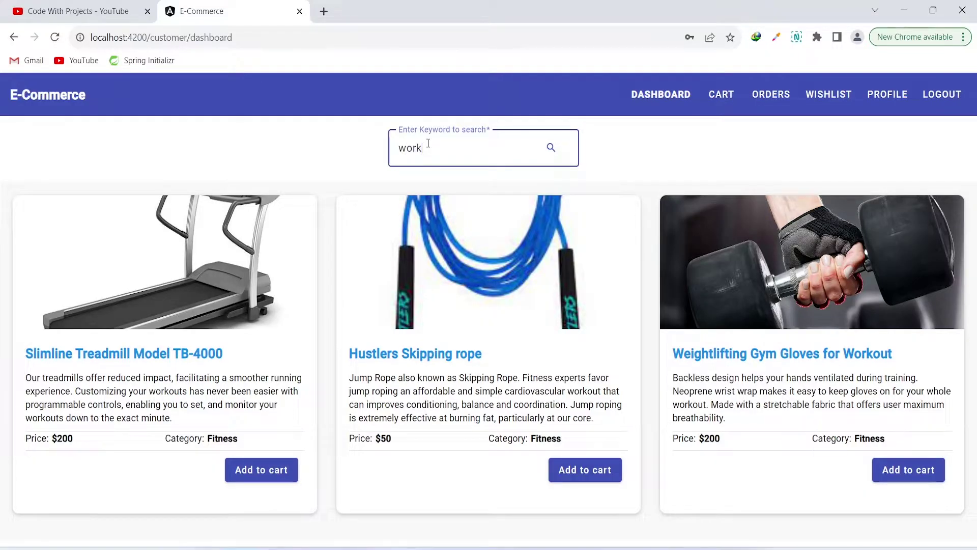
type("out")
left_click(552, 147)
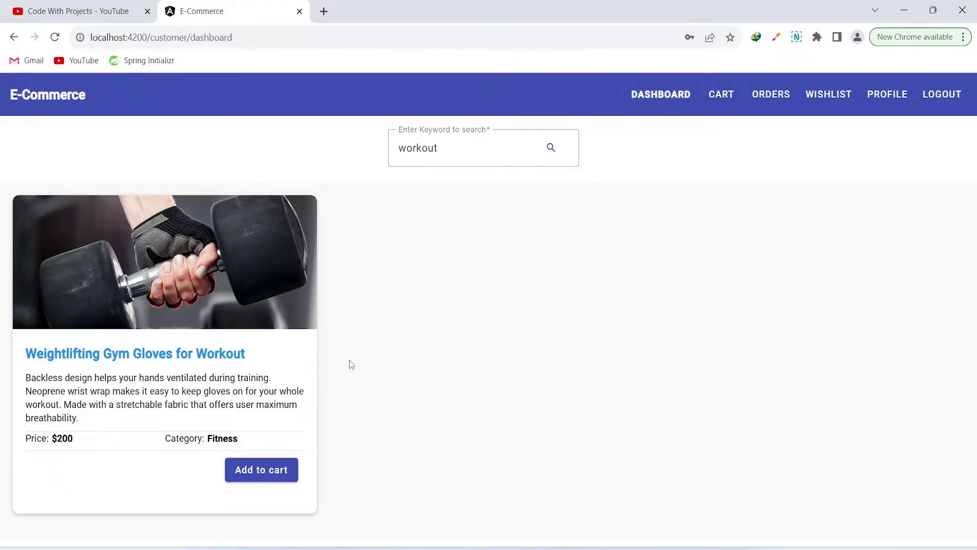
key("F5")
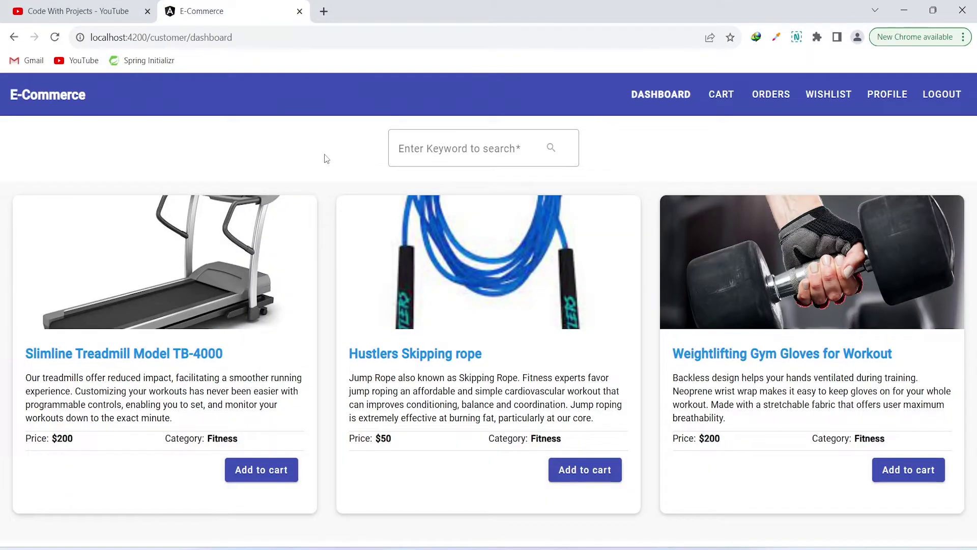
- Add the Slimline Treadmill Model TB-4000 to the wishlist from its product page and view the wishlist
left_click(174, 356)
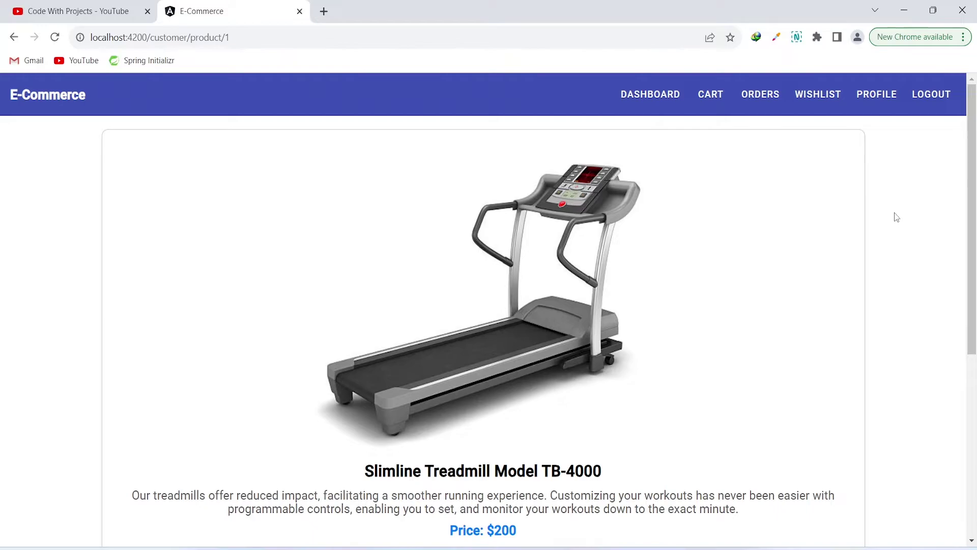
scroll(896, 217, "down", 3)
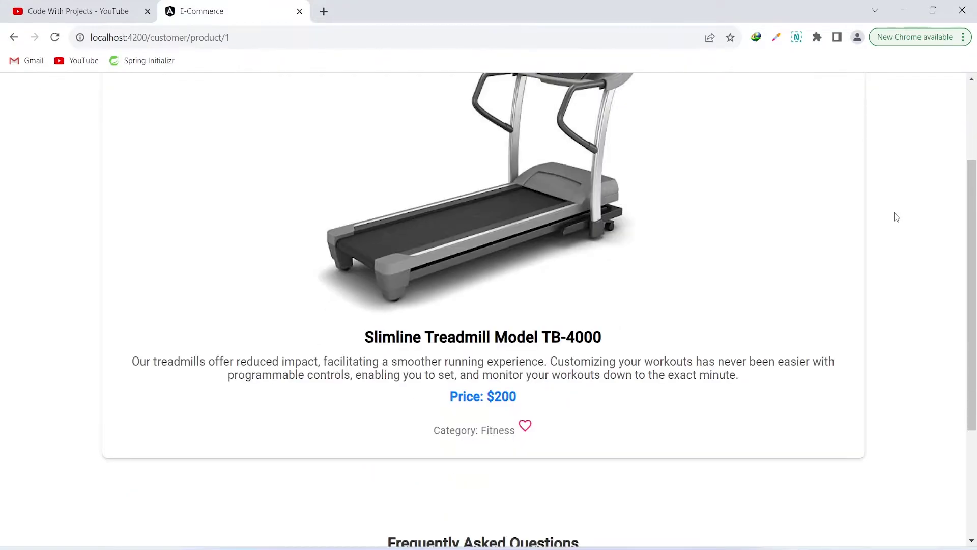
scroll(896, 218, "down", 3)
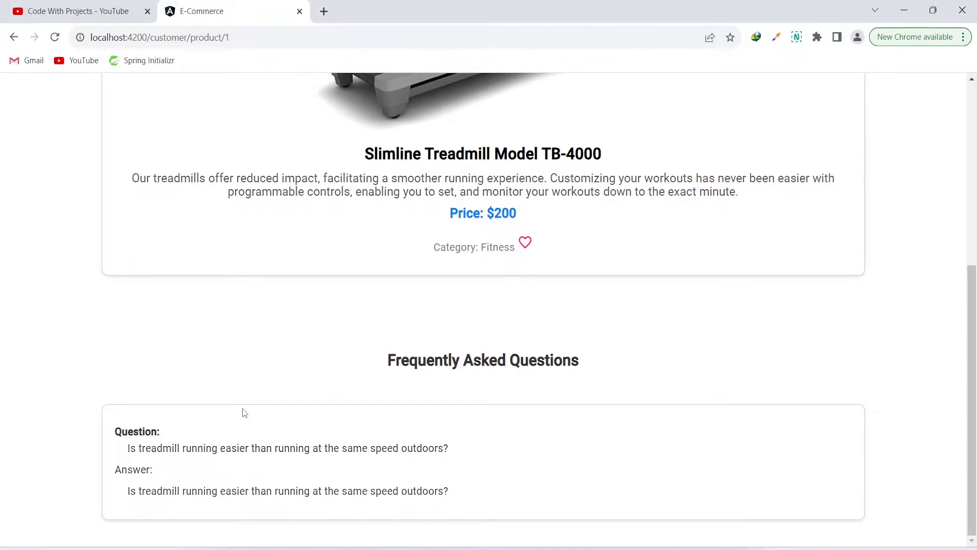
scroll(453, 321, "up", 3)
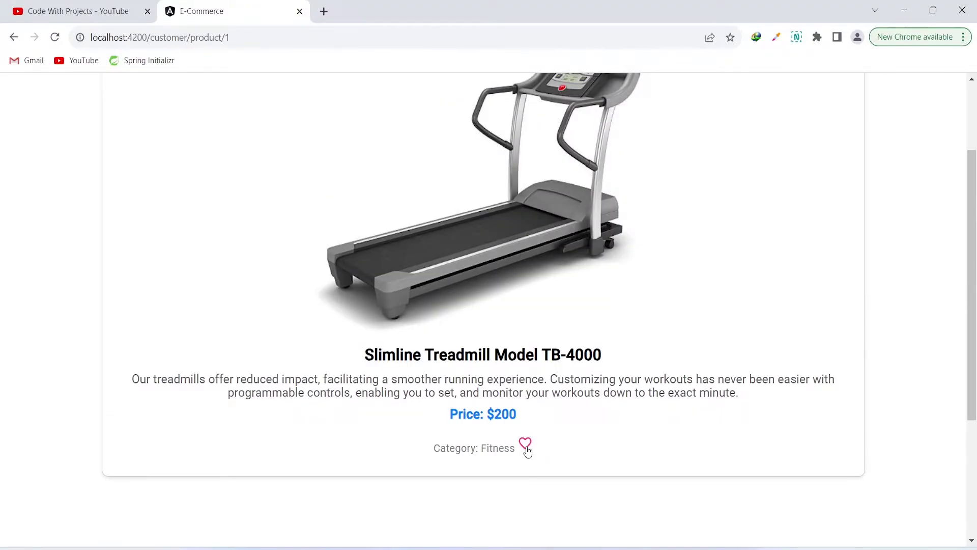
left_click(526, 448)
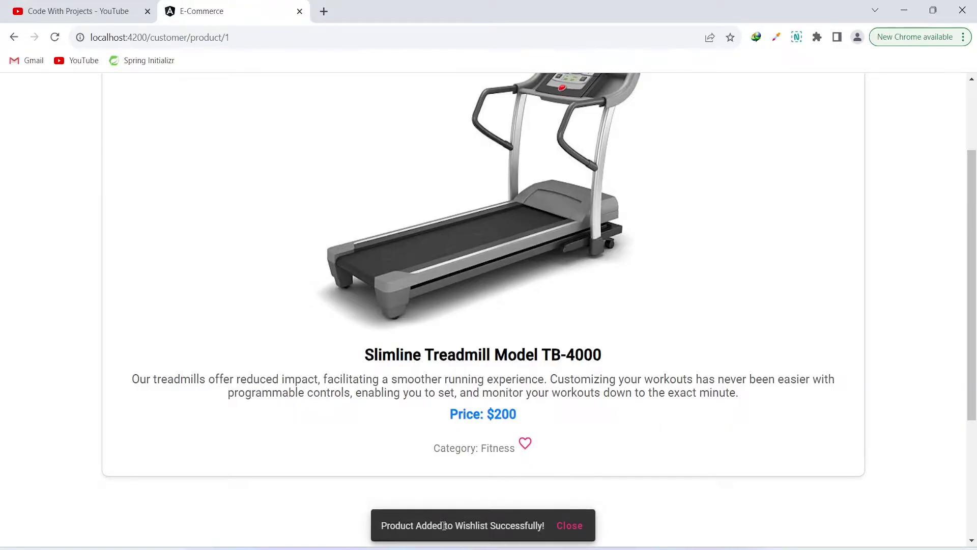
left_click(569, 525)
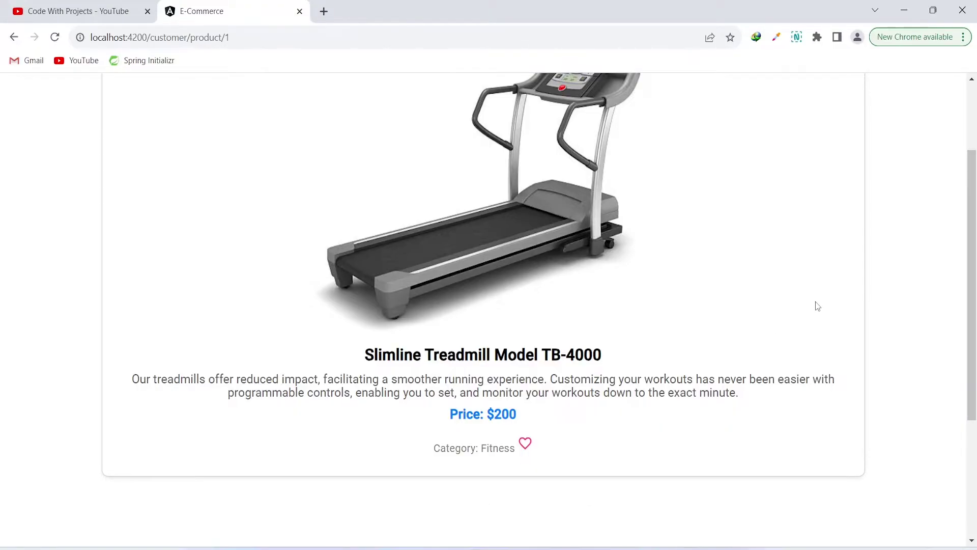
scroll(816, 301, "up", 3)
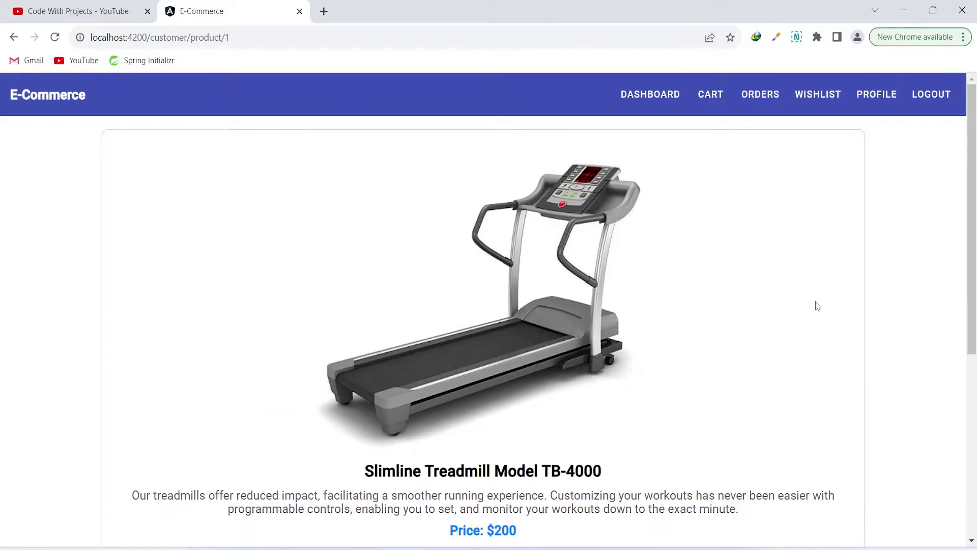
left_click(814, 99)
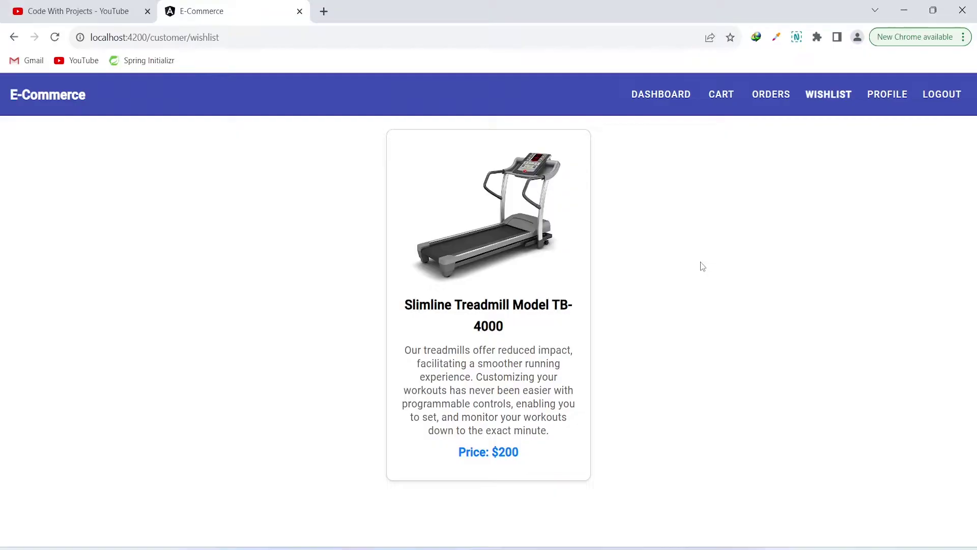
- Add the TB-4000 treadmill from the dashboard and view the $250.00 cart with the skipping rope
left_click(671, 99)
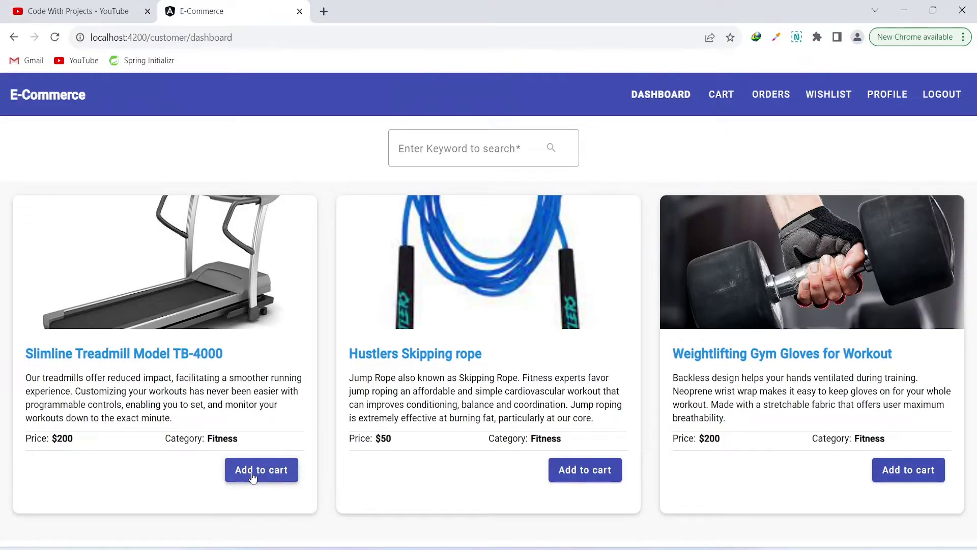
left_click(256, 476)
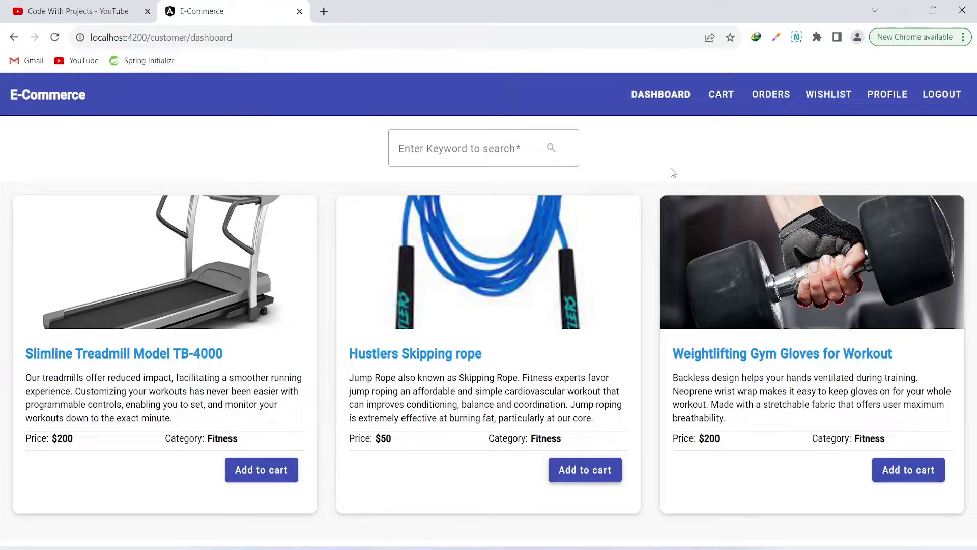
left_click(719, 97)
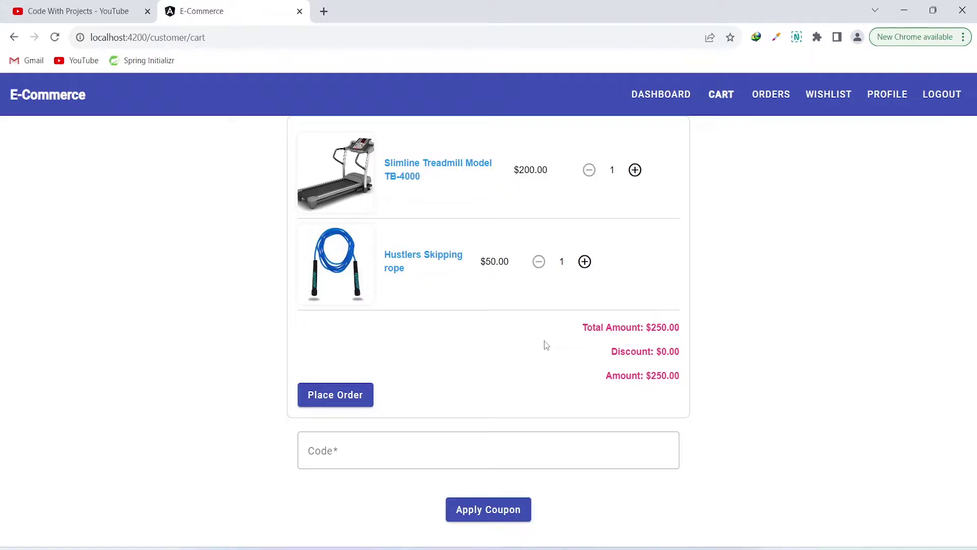
- Raise the treadmill quantity to 2 and try applying coupon code 'ISRT50'
left_click(634, 170)
left_click(369, 446)
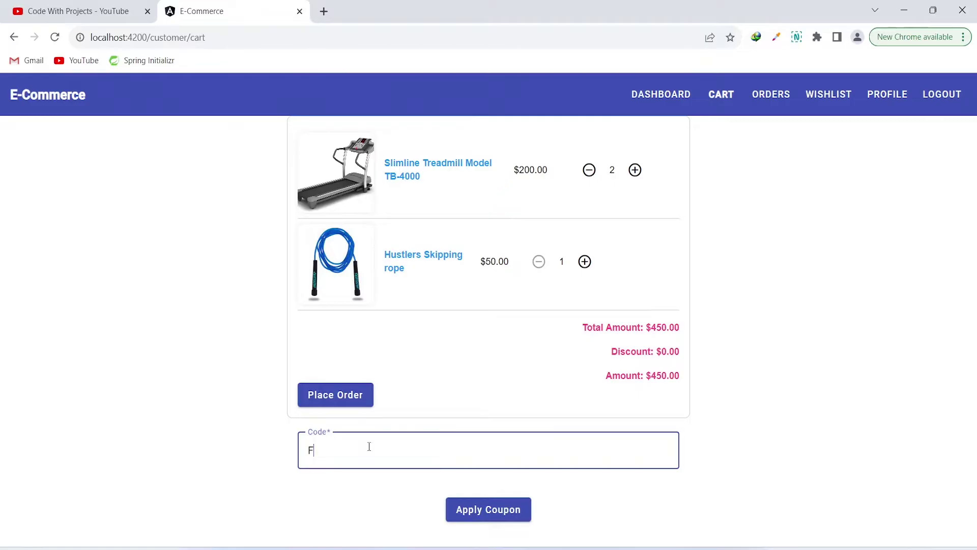
type("ISRT50")
left_click(466, 514)
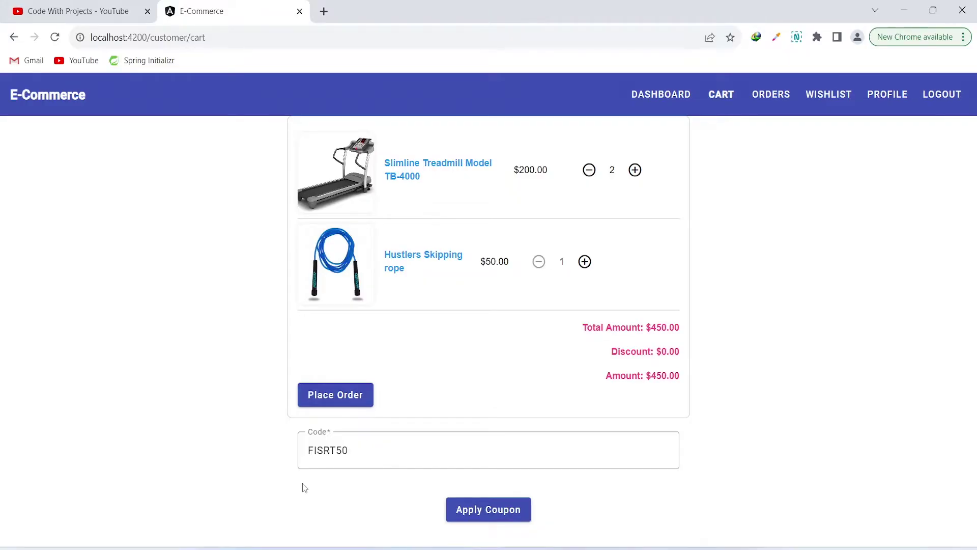
- Fix the coupon typo, apply coupon First, and raise the skipping rope quantity to 2
left_click(329, 450)
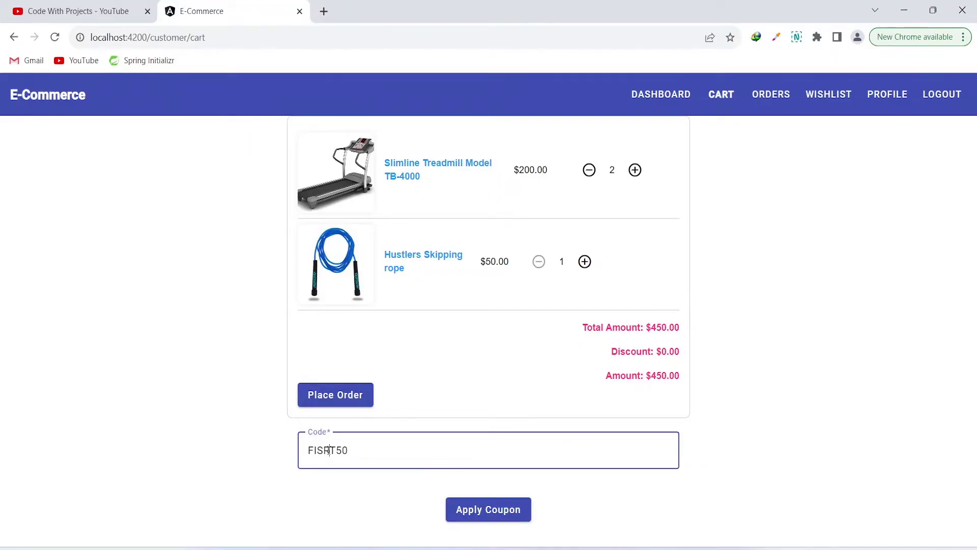
key("BackSpace")
key("BackSpace")
type("RS")
left_click(501, 516)
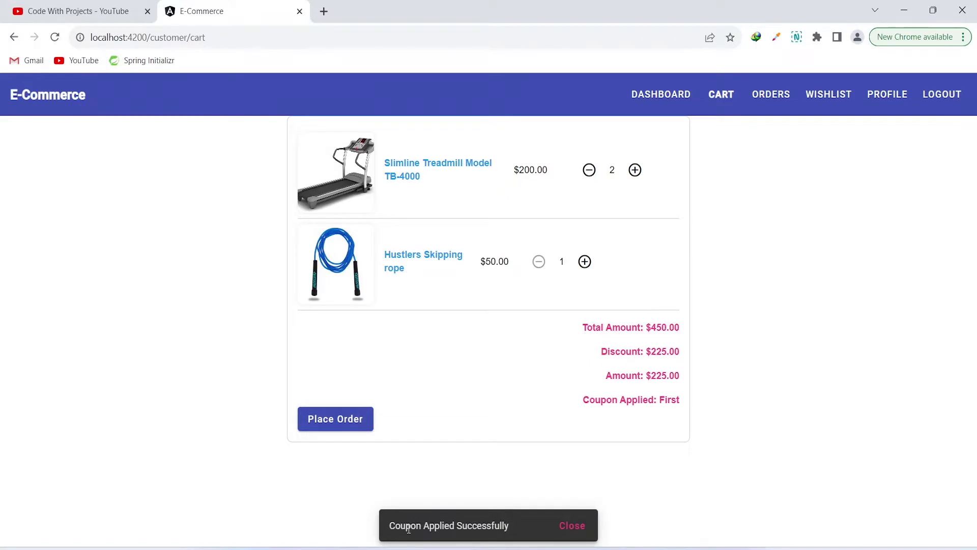
left_click_drag(408, 529, 568, 527)
left_click(571, 525)
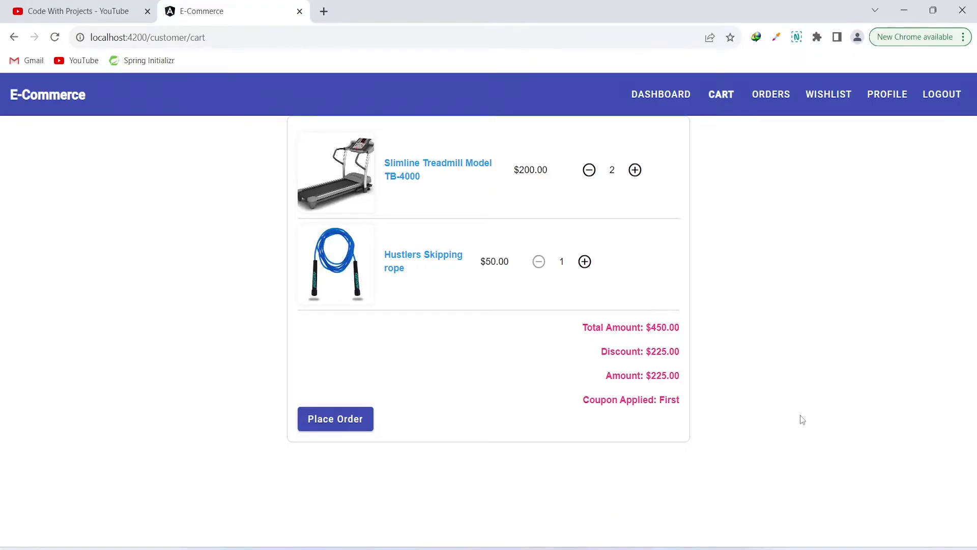
left_click_drag(653, 348, 663, 348)
left_click_drag(580, 403, 719, 408)
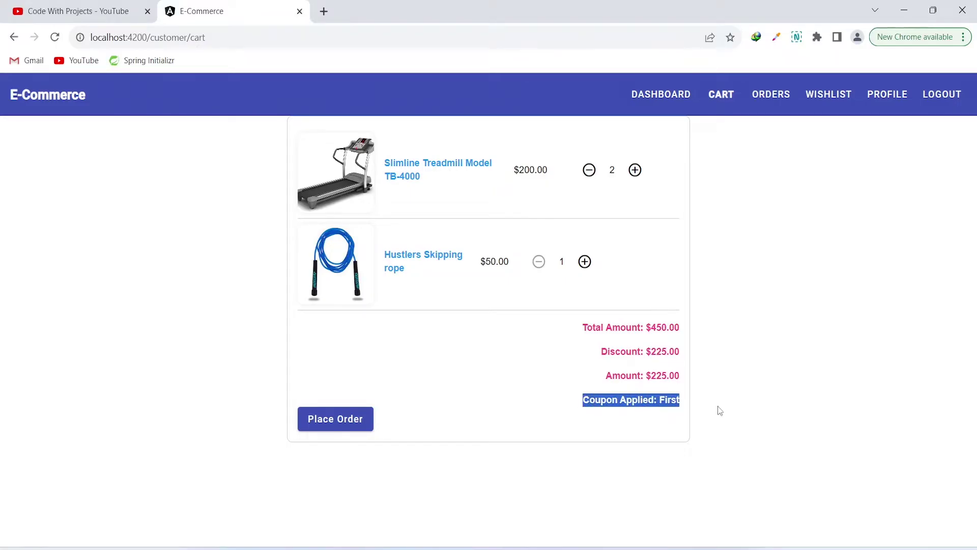
left_click(718, 406)
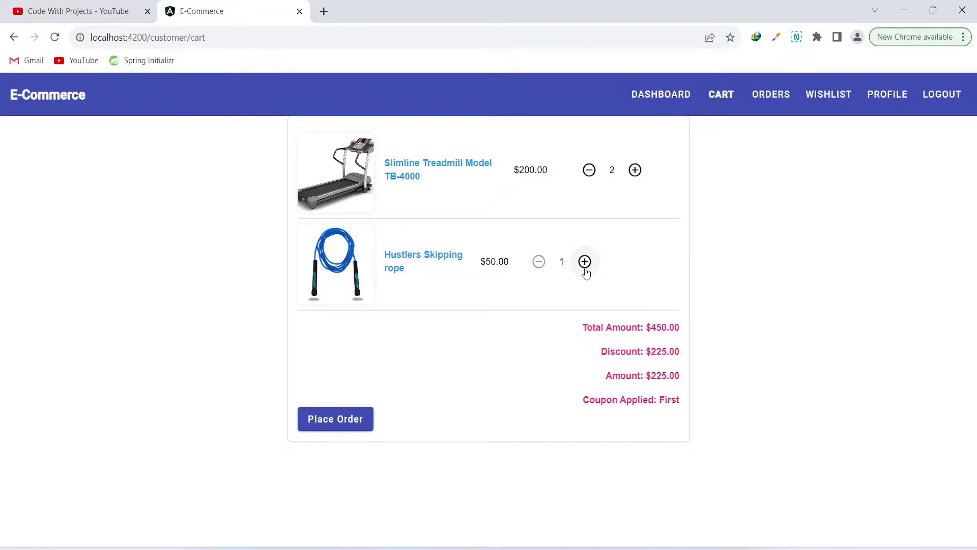
left_click(585, 269)
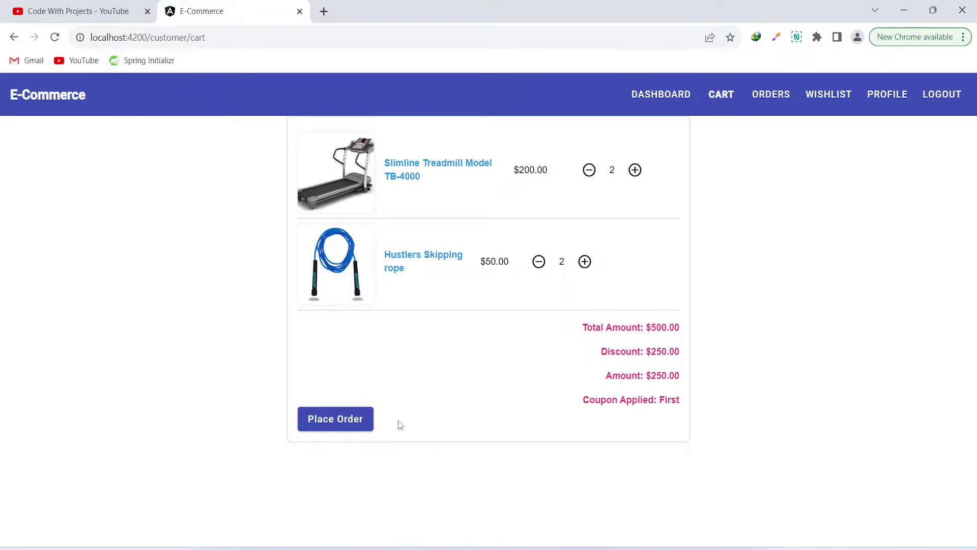
- Place the order with placeholder address and description, paying Cash On Delivery
left_click(358, 425)
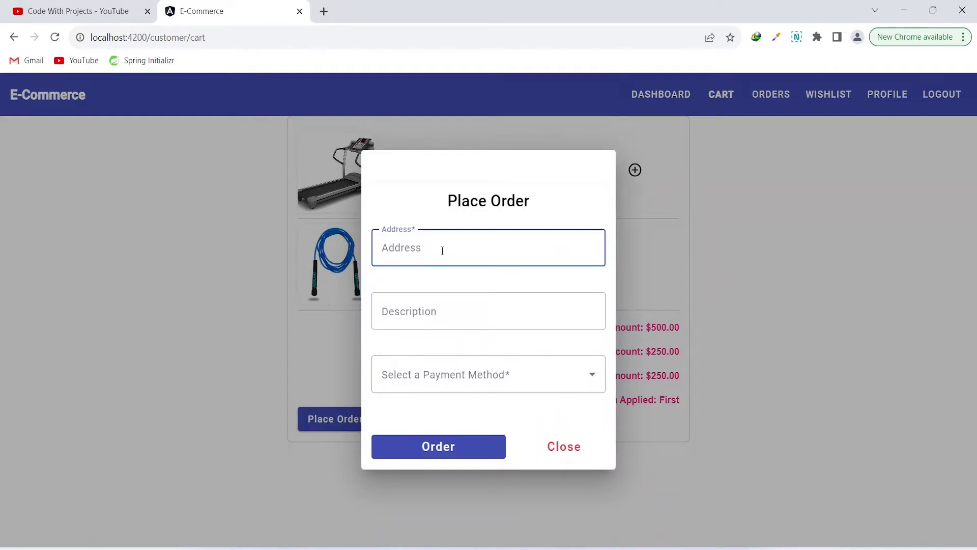
type("erfse")
left_click(451, 316)
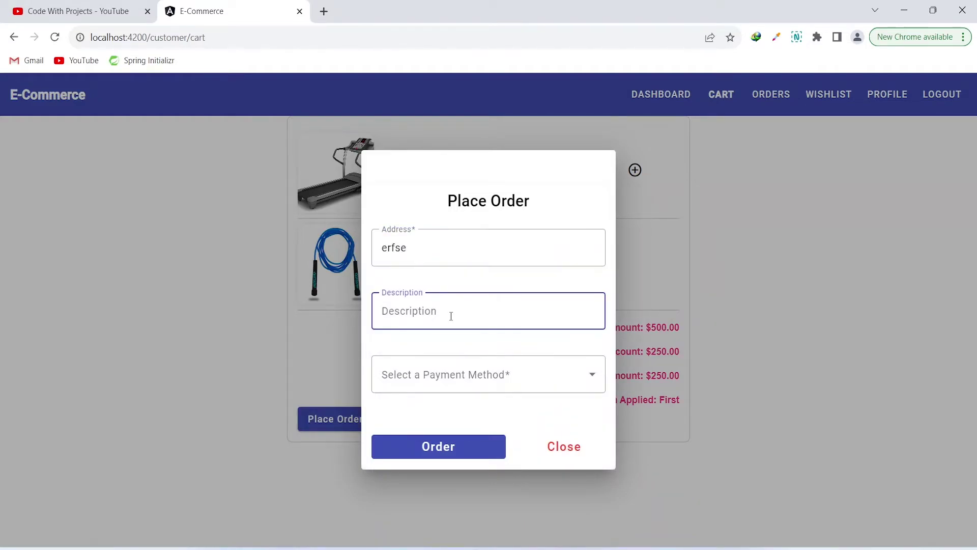
type("serfef")
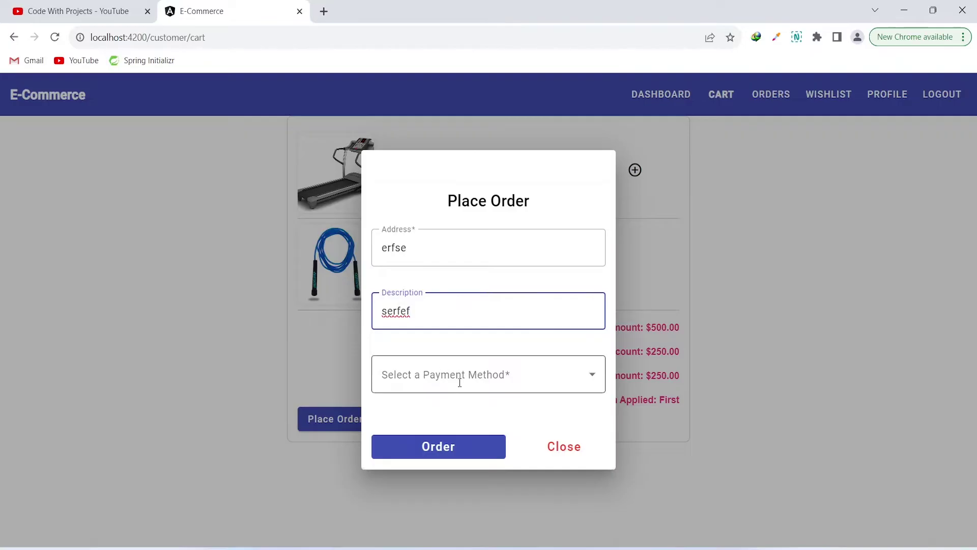
type("a")
left_click(529, 383)
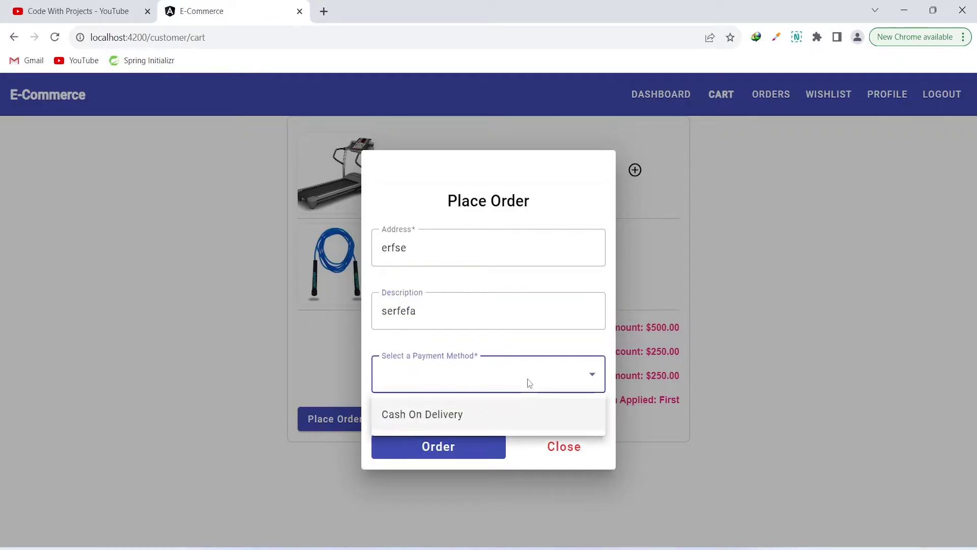
left_click(430, 416)
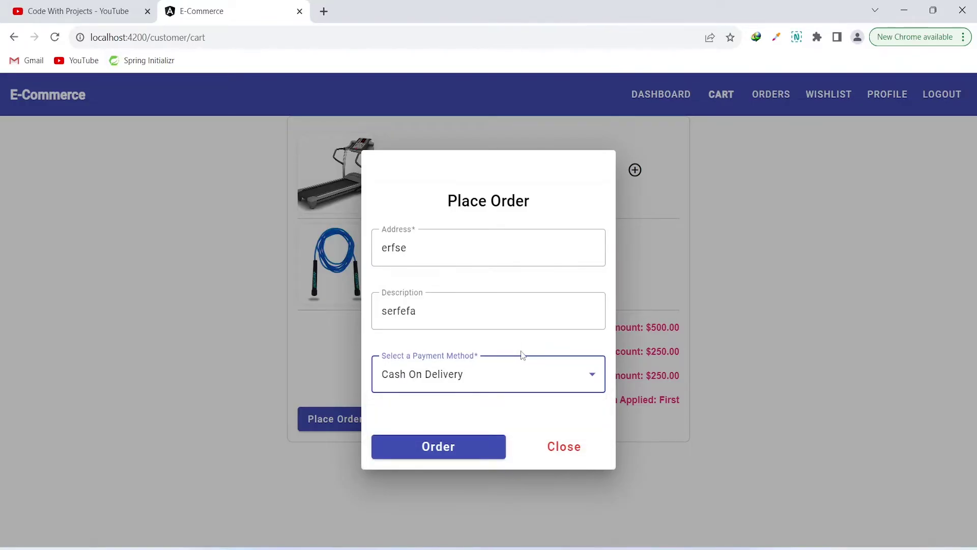
left_click(481, 453)
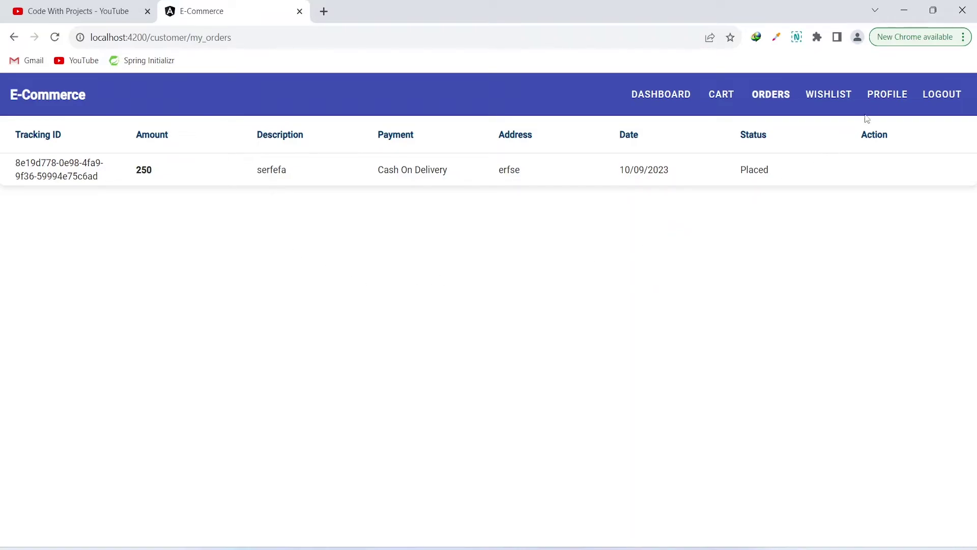
- Set the profile picture to product 1.jpg and save the profile
left_click(893, 102)
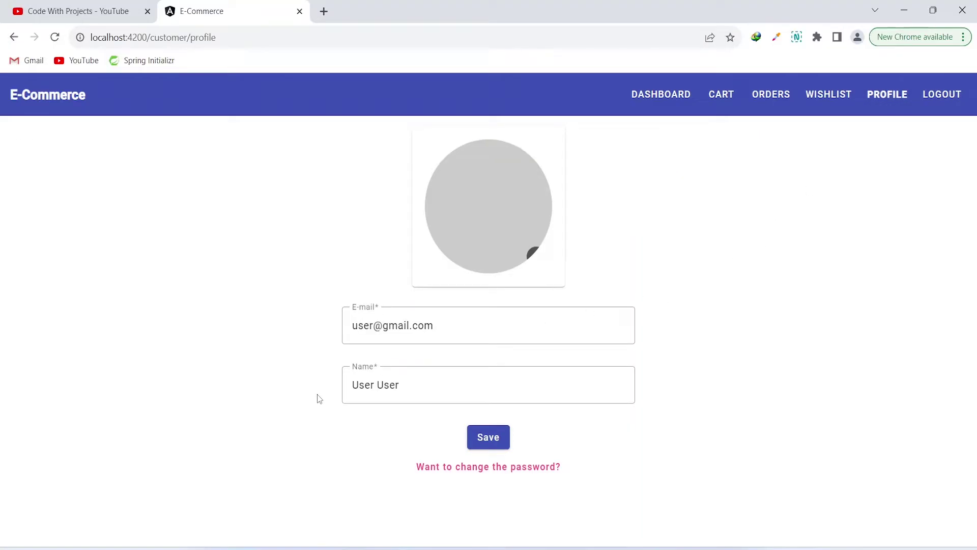
left_click(534, 254)
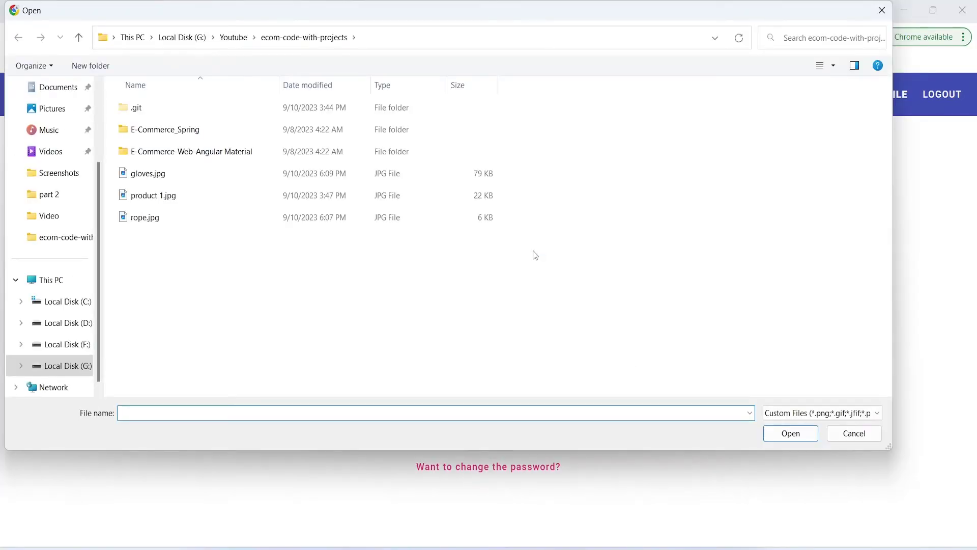
left_click(148, 198)
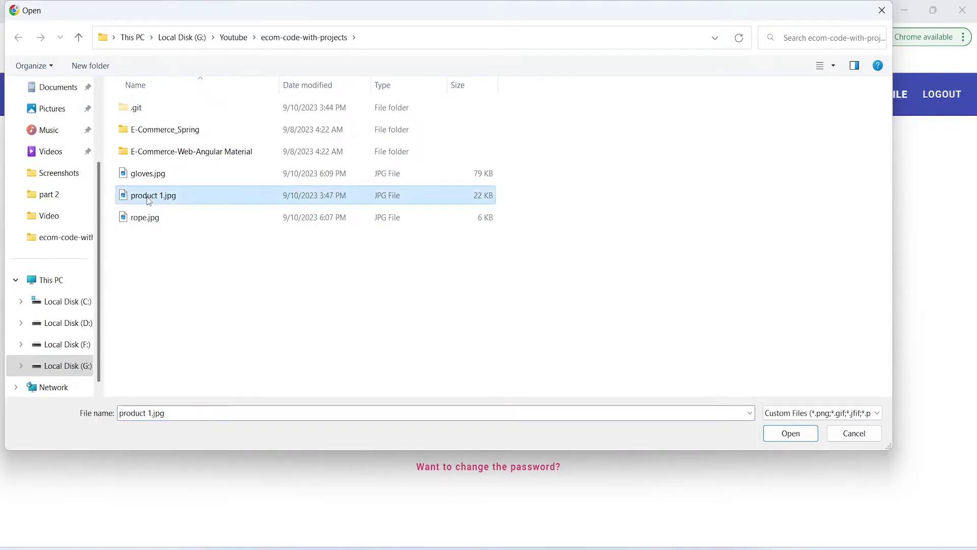
left_click(768, 436)
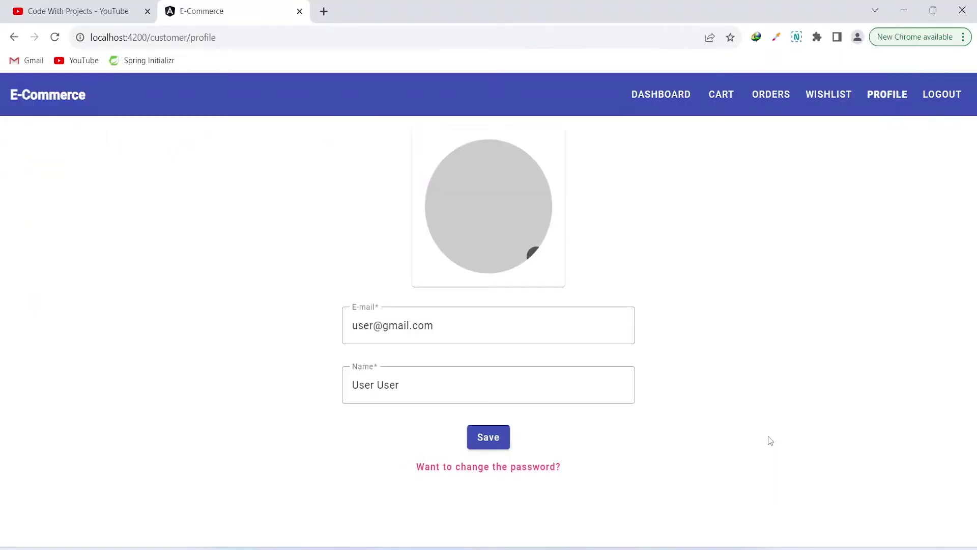
left_click(495, 438)
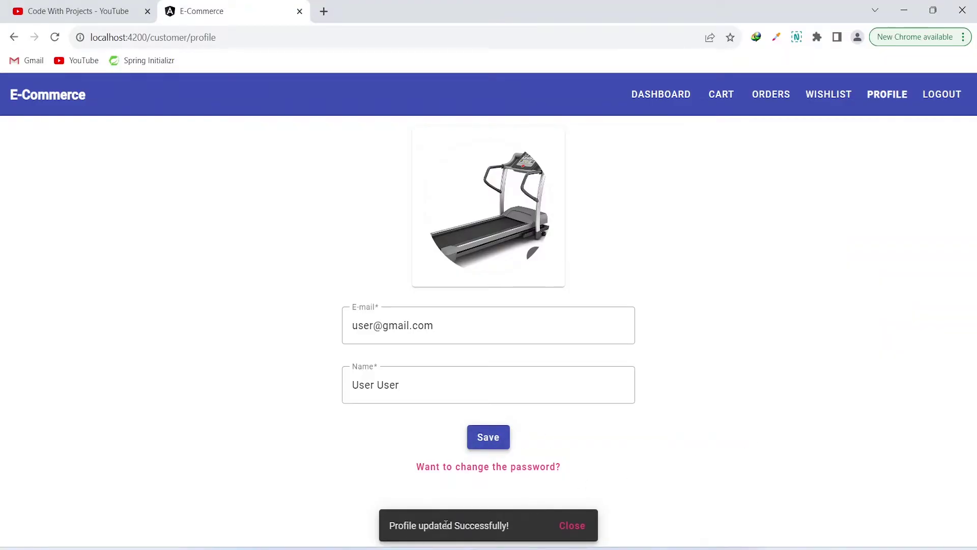
left_click(572, 525)
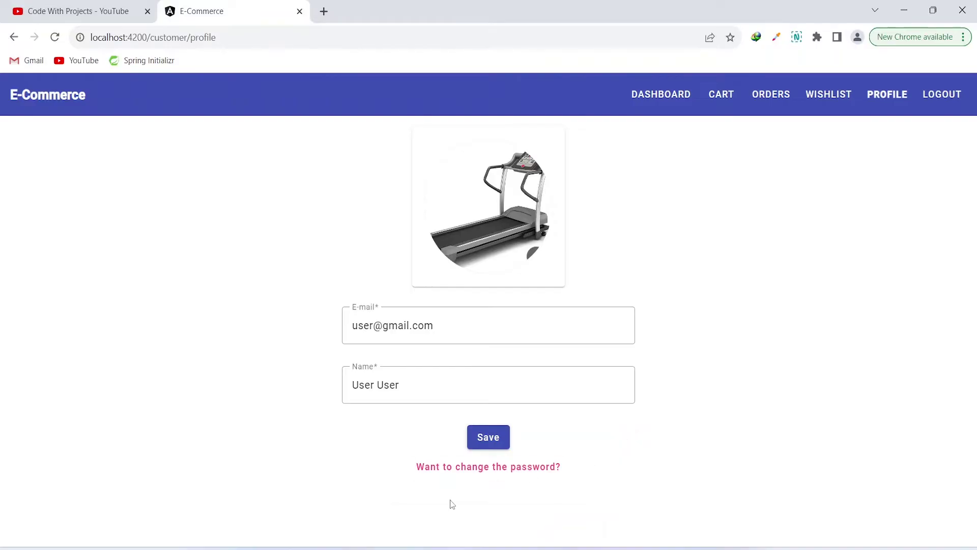
- Change the account password by entering the old and new passwords, then return to the dashboard
left_click(448, 468)
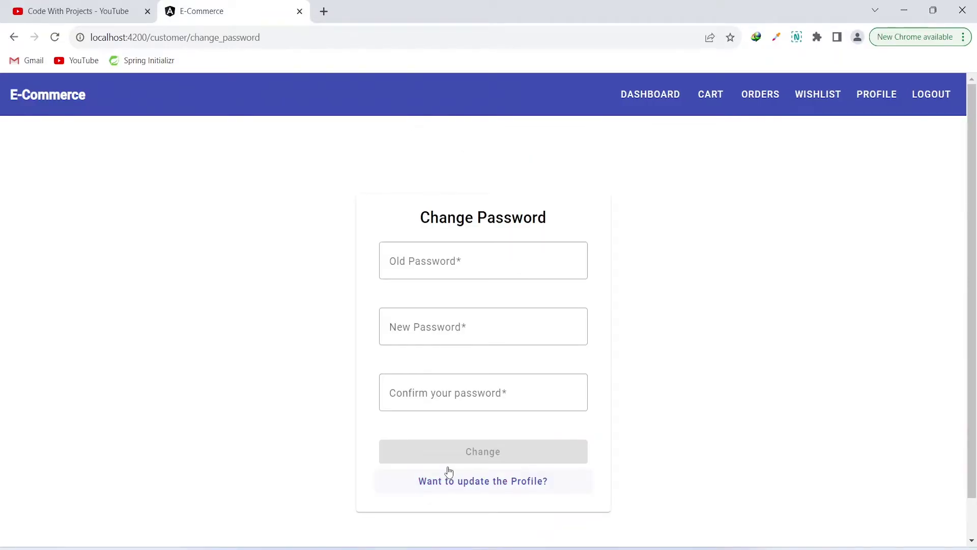
left_click(506, 263)
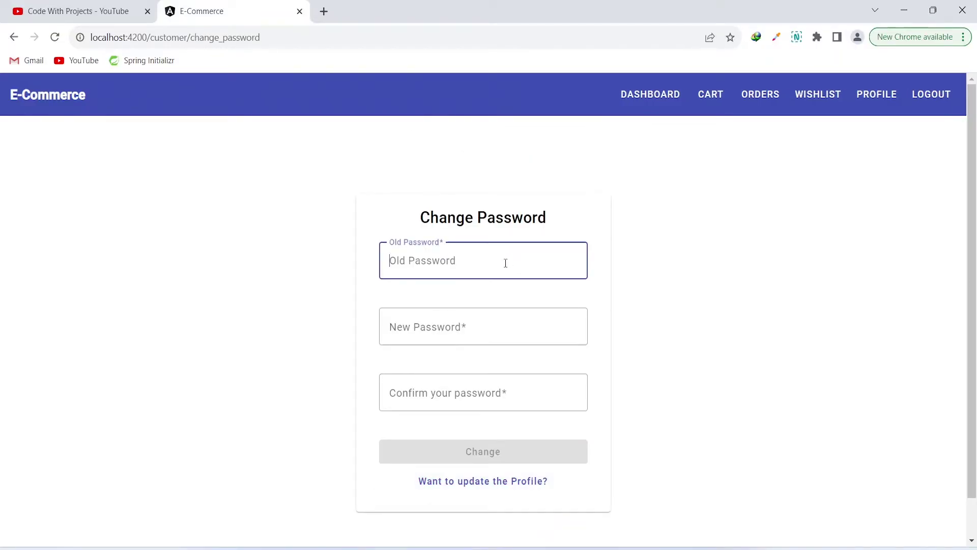
type("1234")
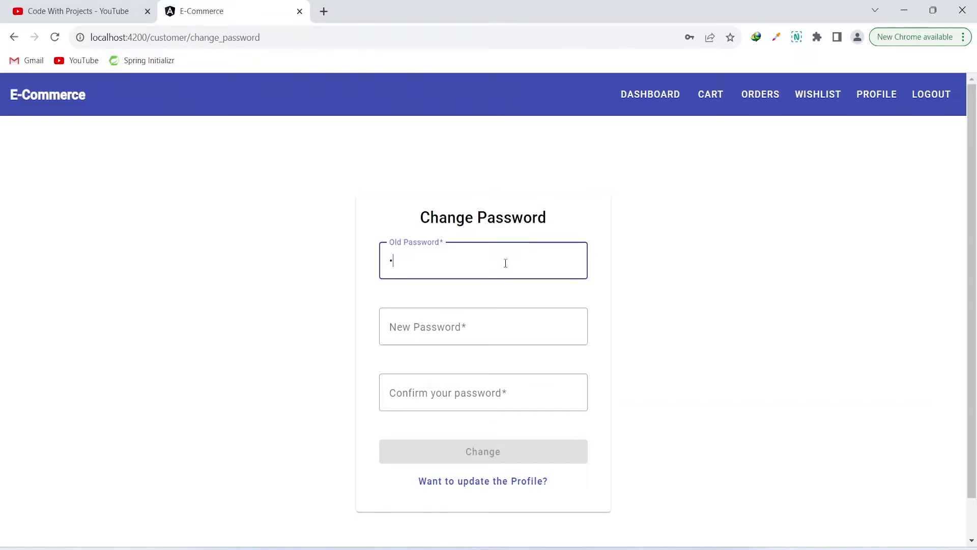
left_click(499, 335)
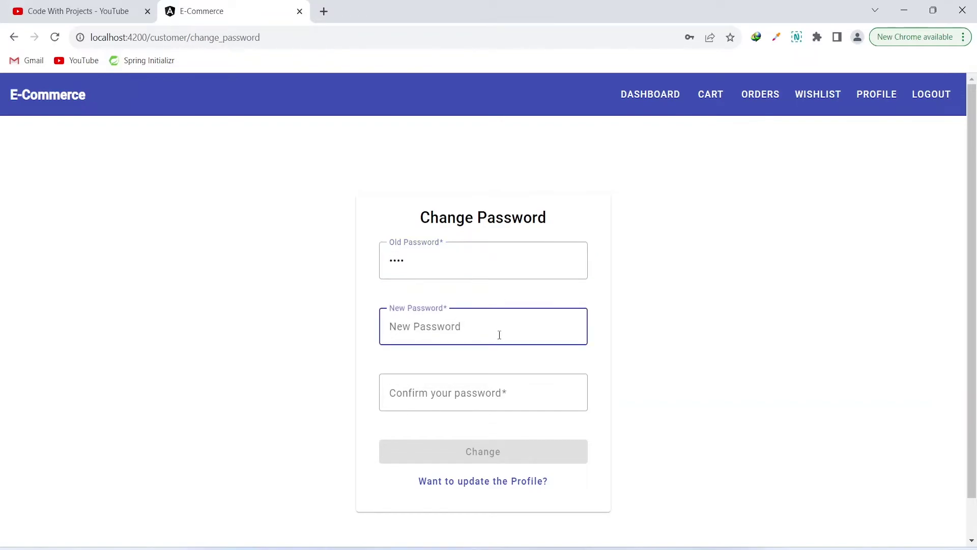
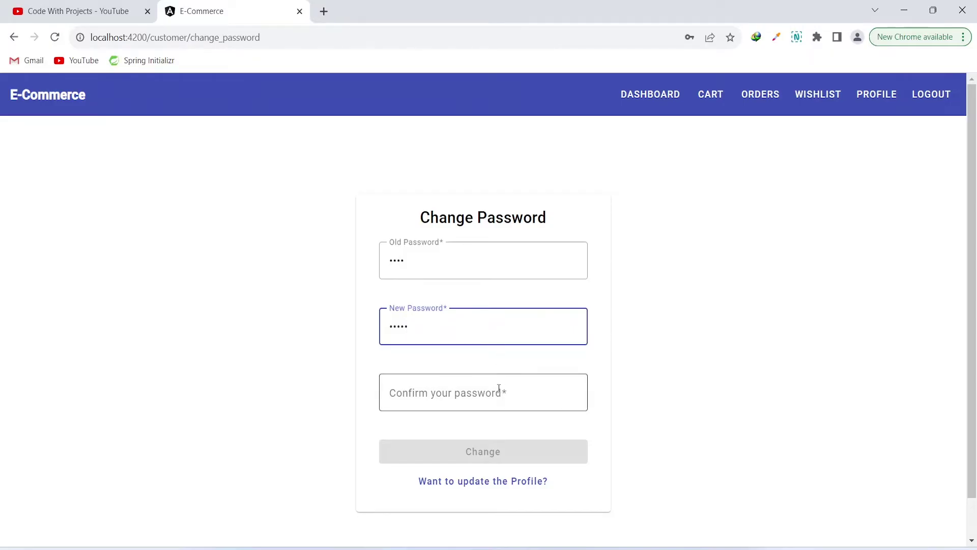
left_click(499, 389)
type("12345")
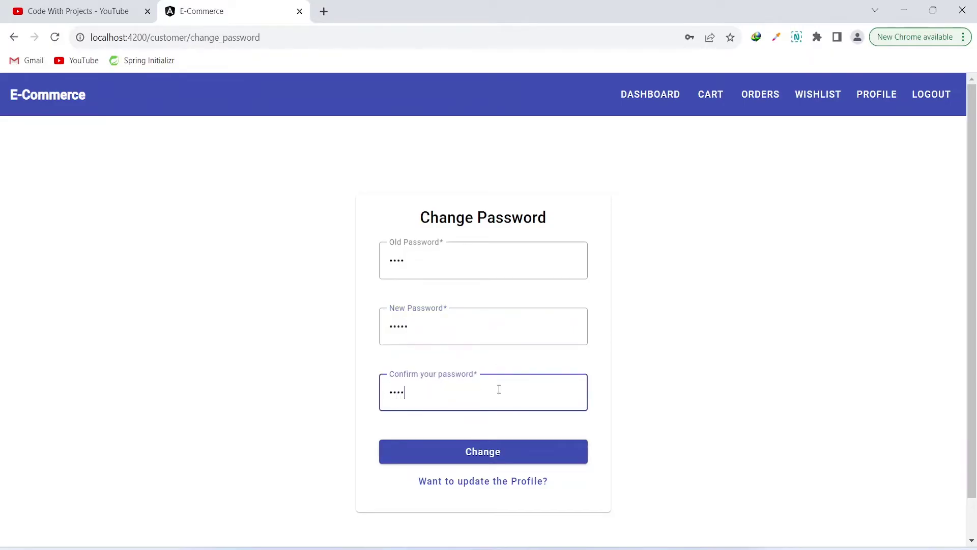
left_click(500, 452)
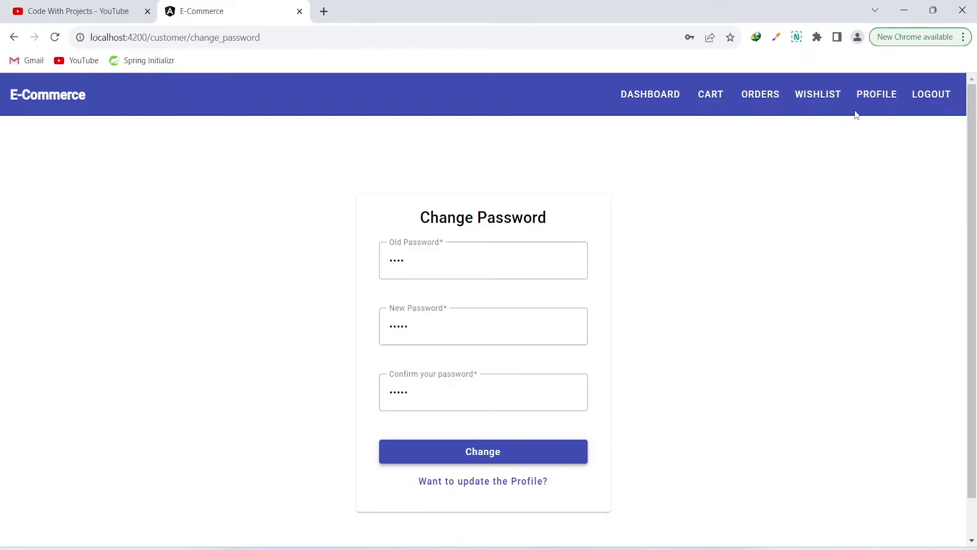
left_click(665, 94)
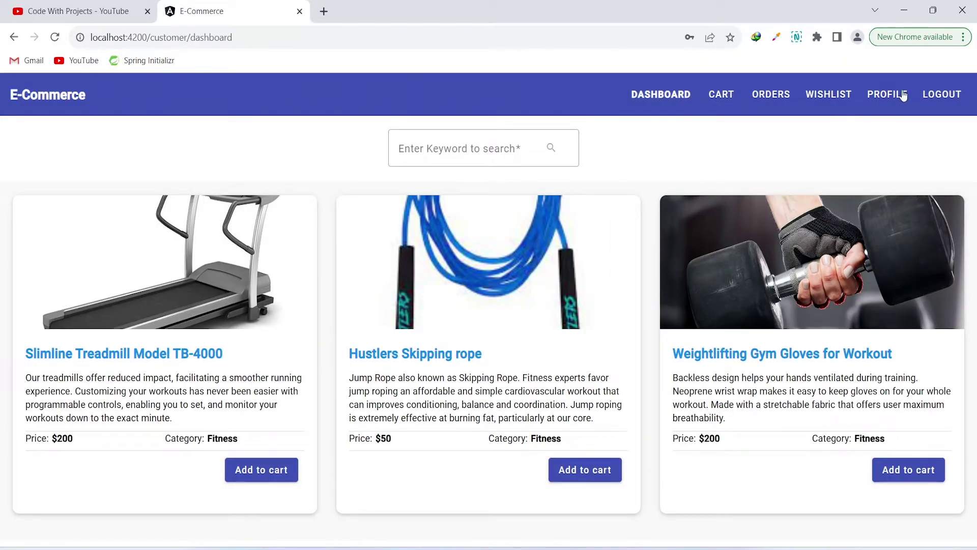
- Log out of the customer account and sign in with the admin e-mail and password
left_click(933, 95)
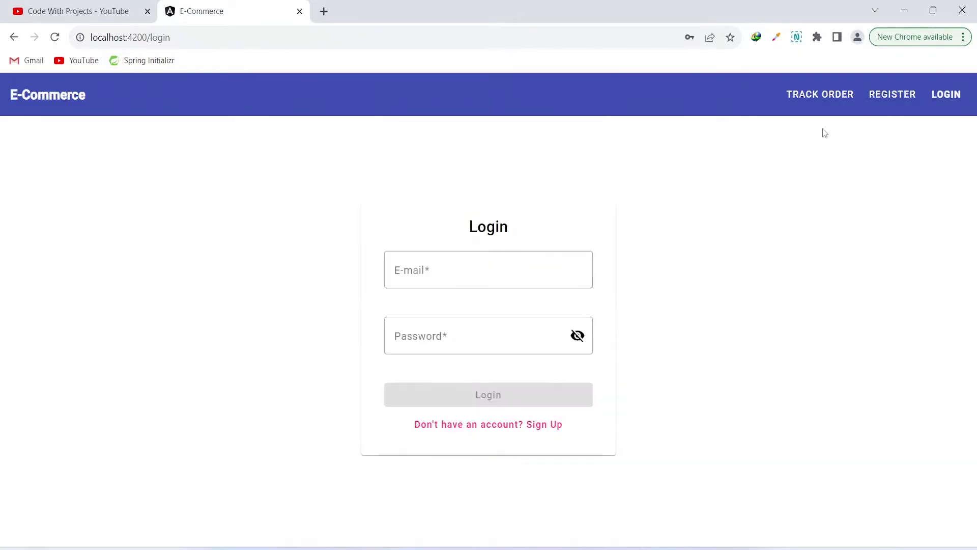
left_click(493, 266)
type("ad")
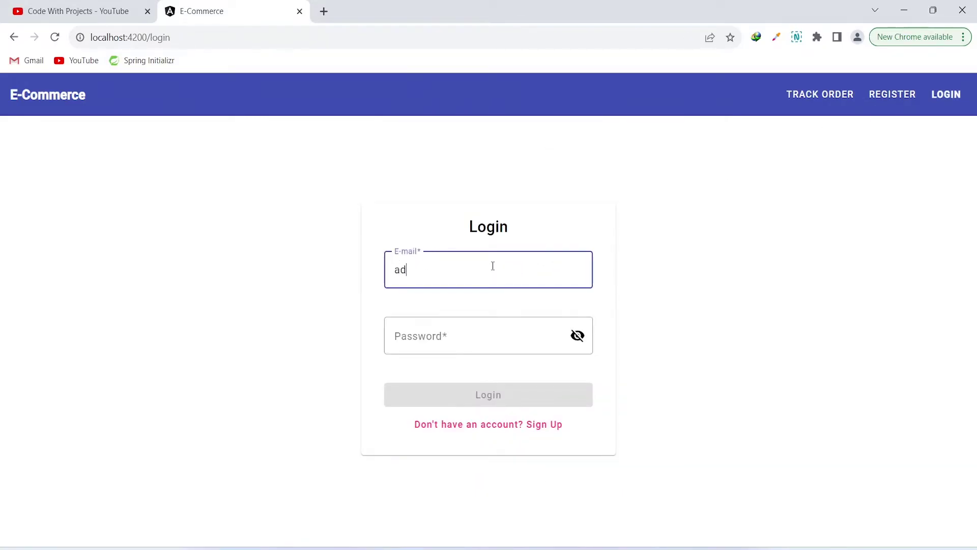
type("min@test.com")
left_click(474, 334)
type("admin")
key("Return")
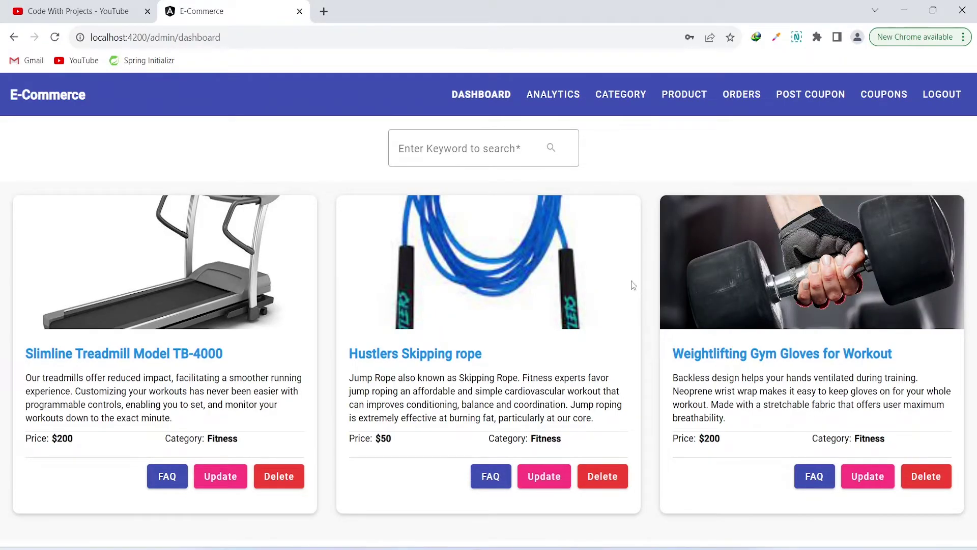
- Review the order analytics, then list the admin orders showing the 250 order as Placed
left_click(562, 97)
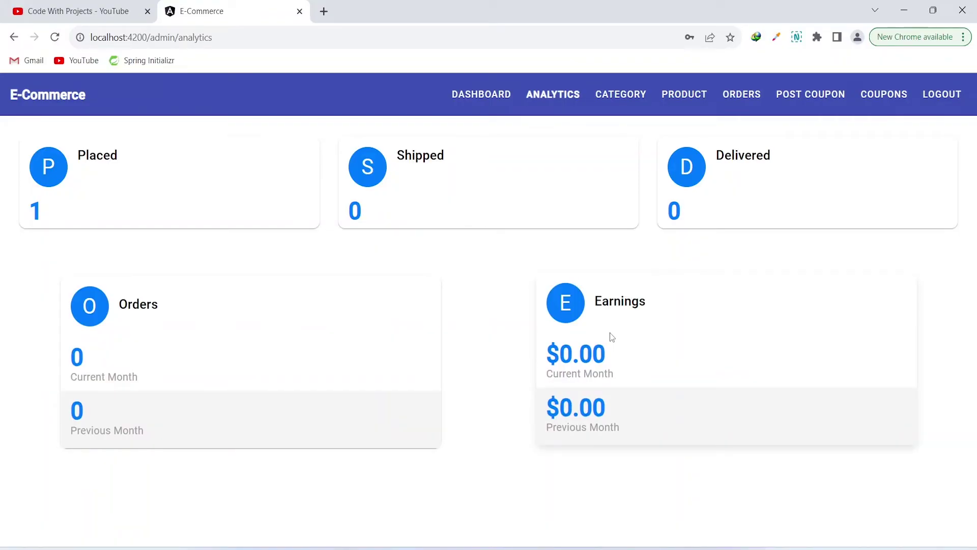
left_click(743, 97)
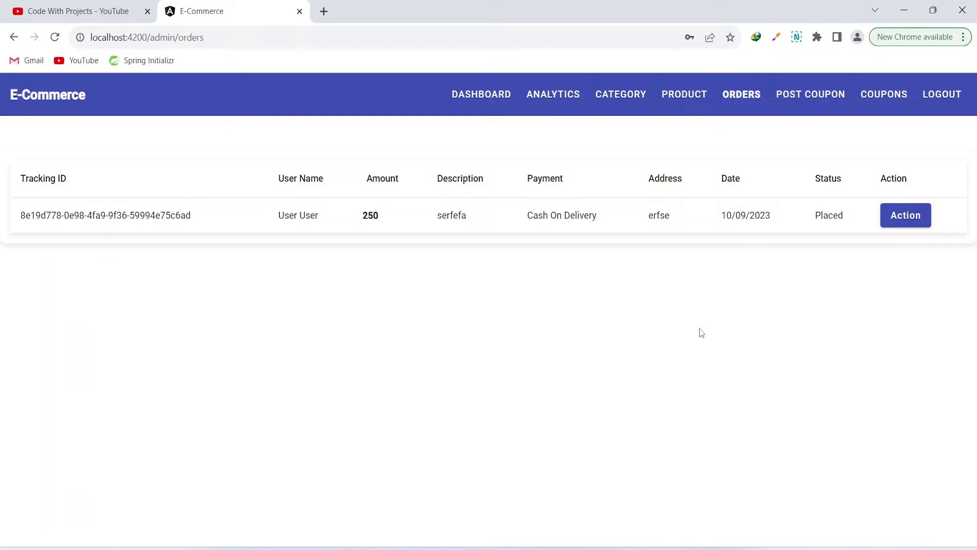
- Mark the 250 order Delivered and confirm analytics shows 1 delivered and $250.00 earnings
left_click(908, 219)
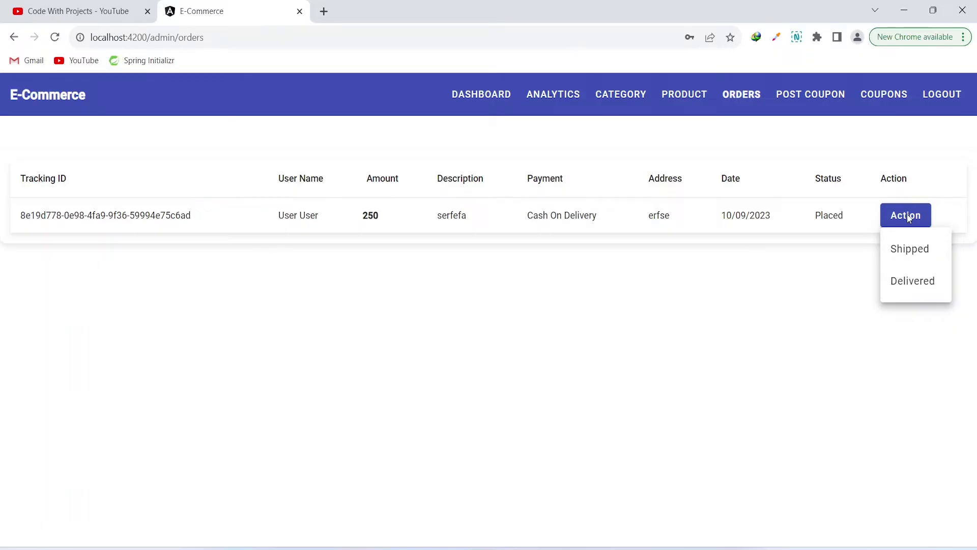
left_click(904, 283)
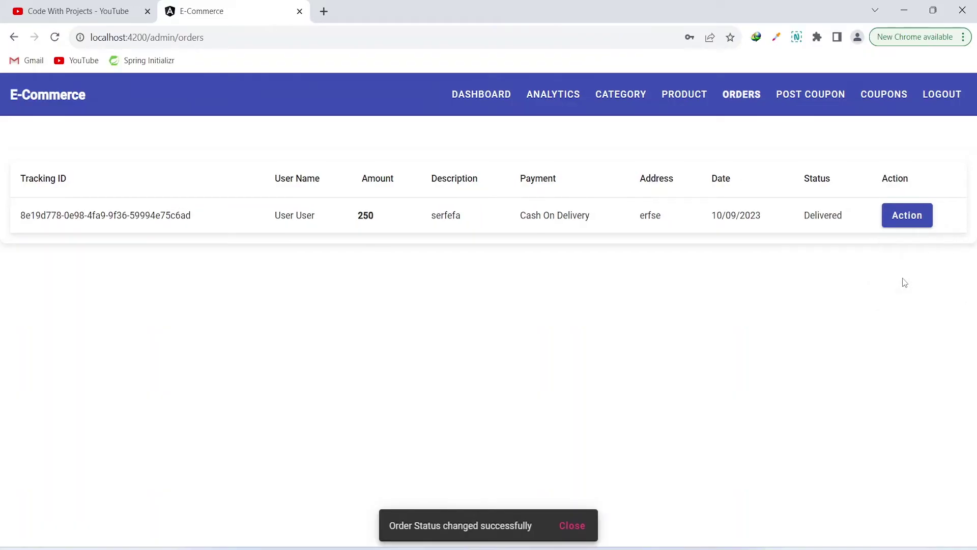
double_click(827, 211)
left_click(550, 98)
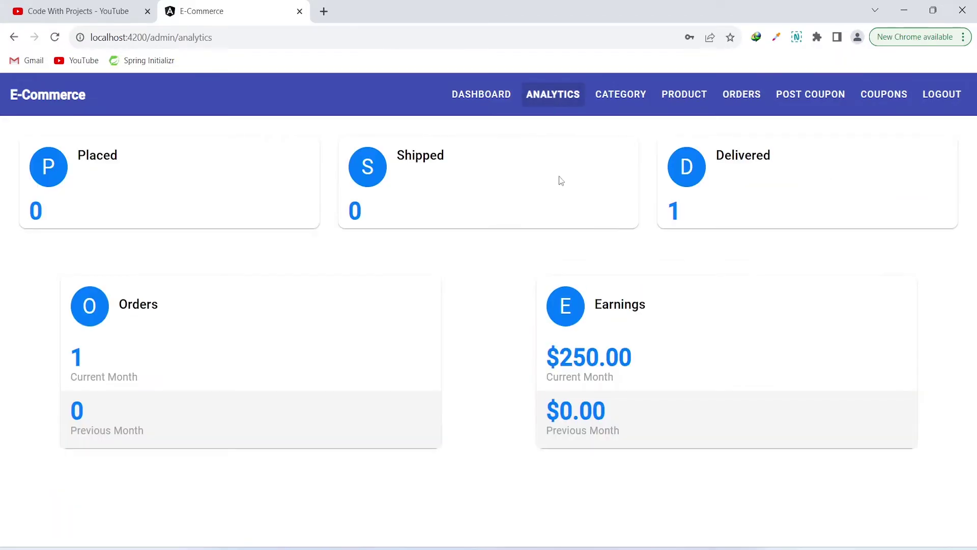
- Log out, look up the order by its pasted tracking ID showing Delivered, then return to login
left_click(949, 90)
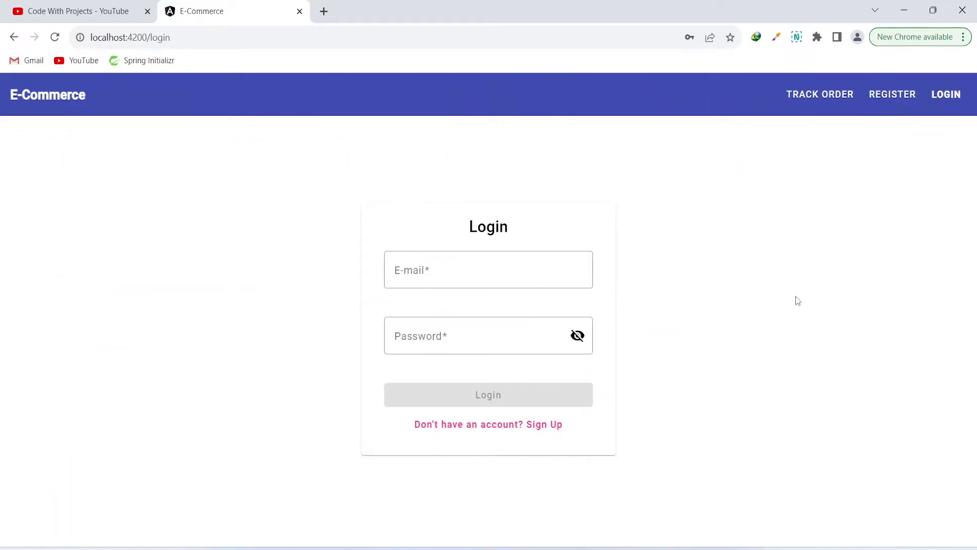
left_click(811, 92)
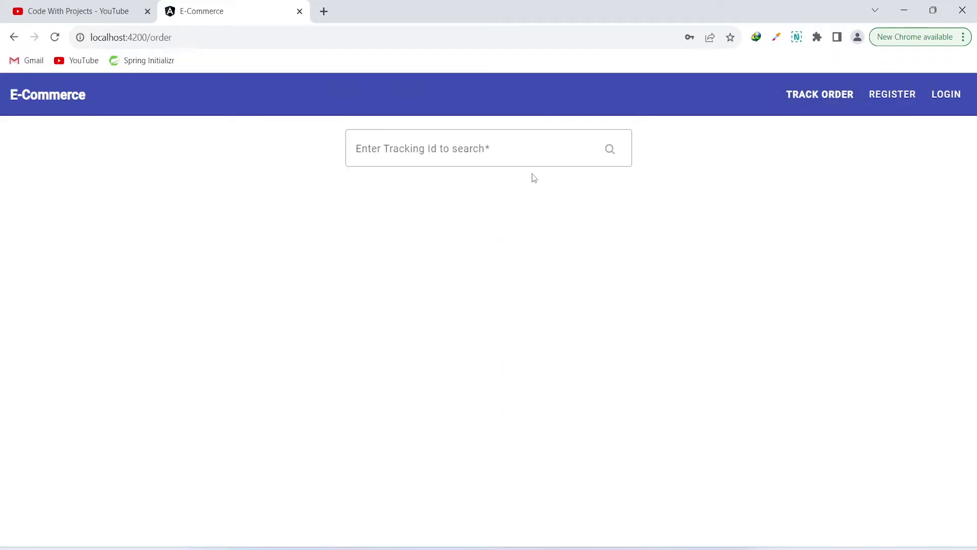
left_click(525, 149)
type("8e19d778-0e98-4fa9-9f36-59994e75c6ad")
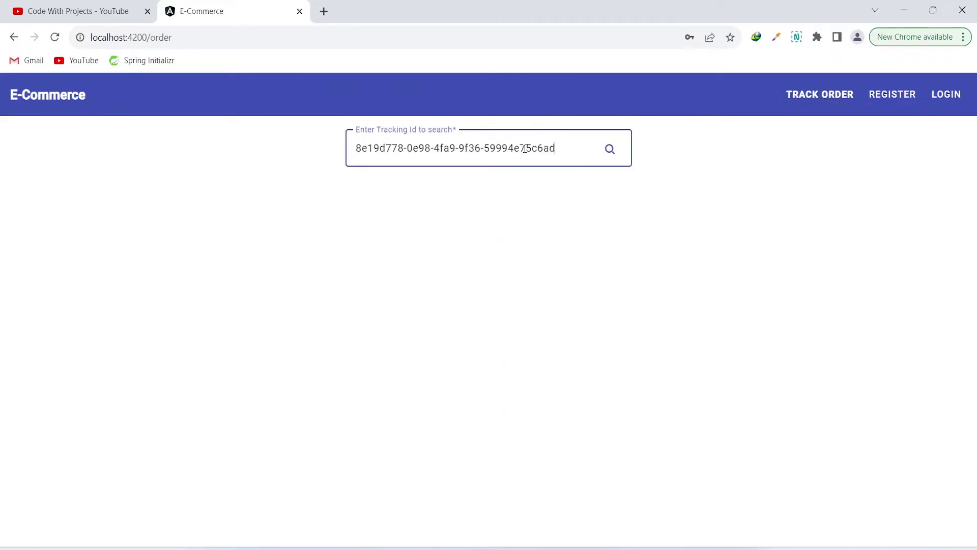
left_click(610, 148)
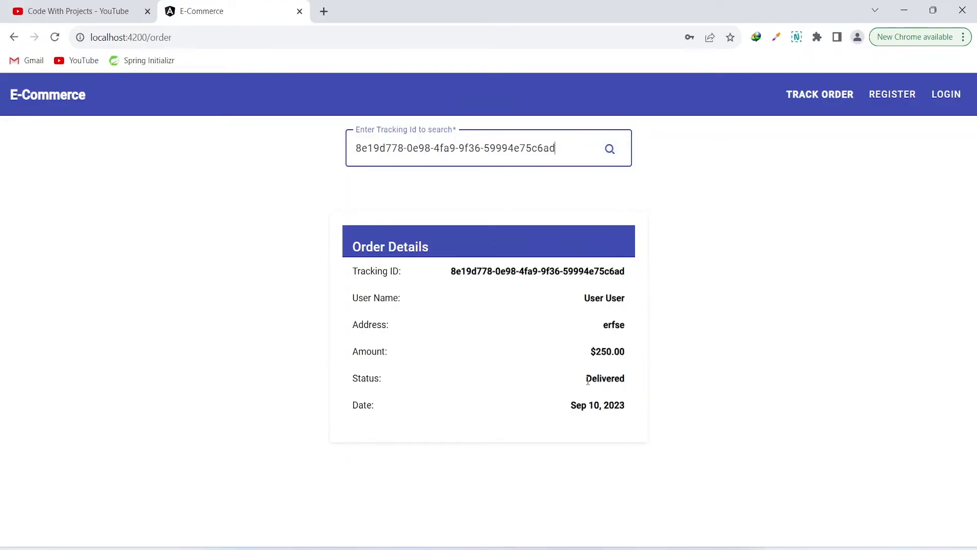
left_click_drag(586, 377, 620, 378)
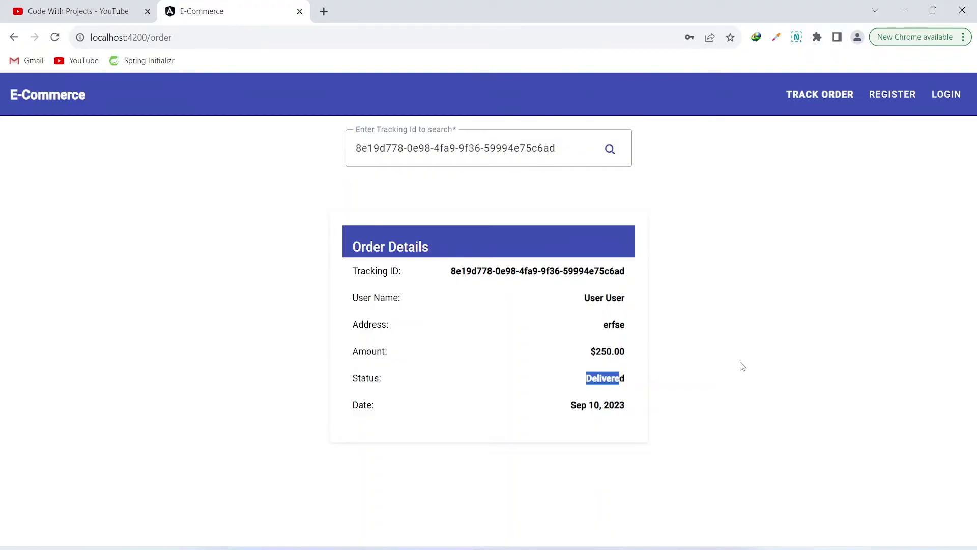
left_click(945, 96)
left_click(473, 262)
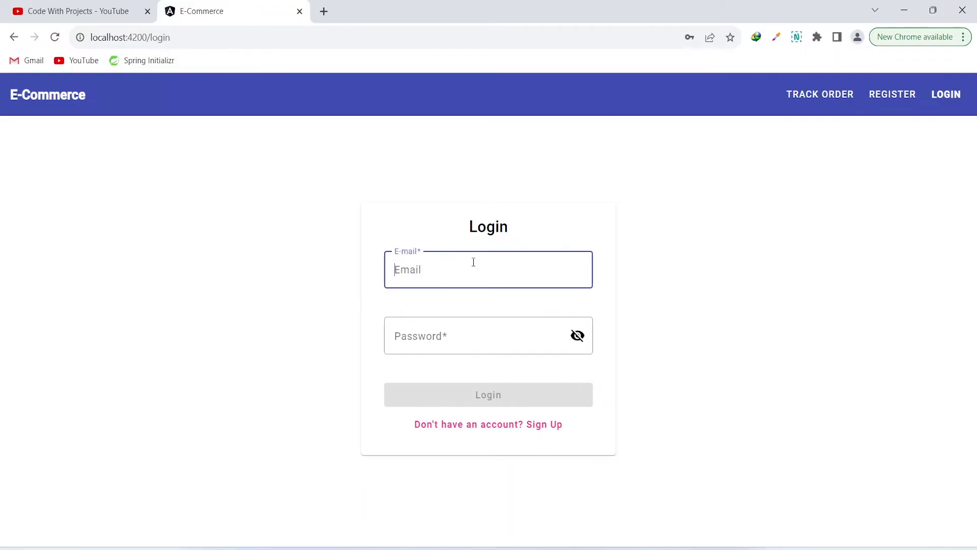
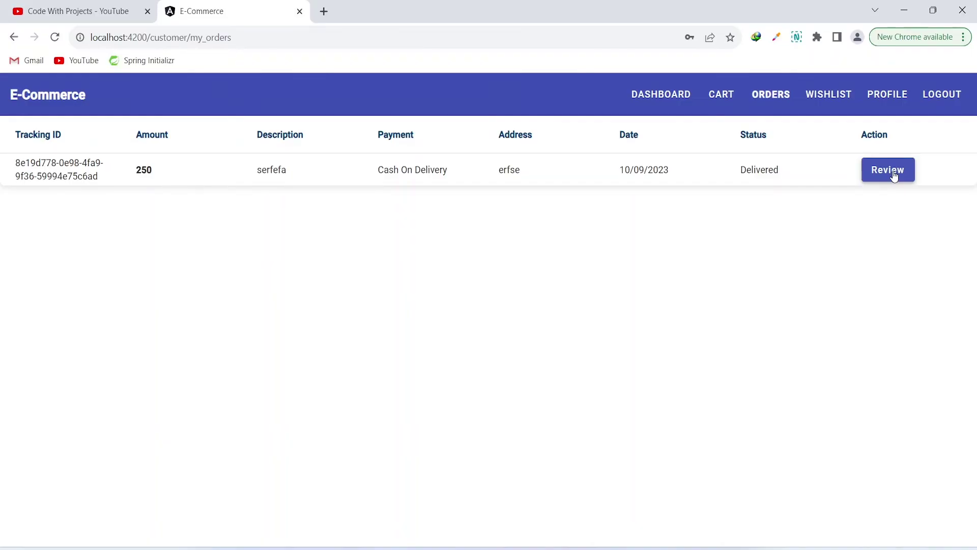
- Open the delivered order's review form for the Slimline Treadmill Model TB-4000 and begin choosing an image
left_click(894, 174)
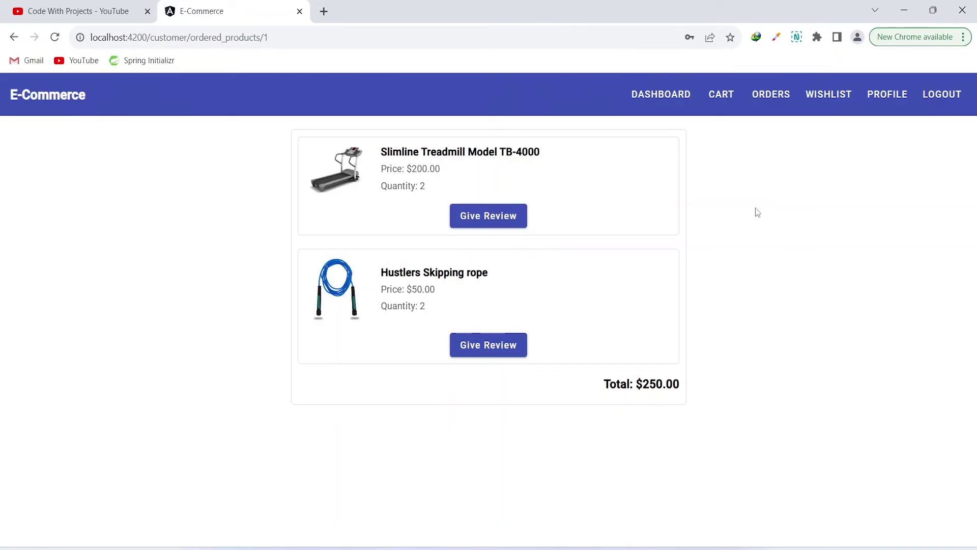
left_click(503, 224)
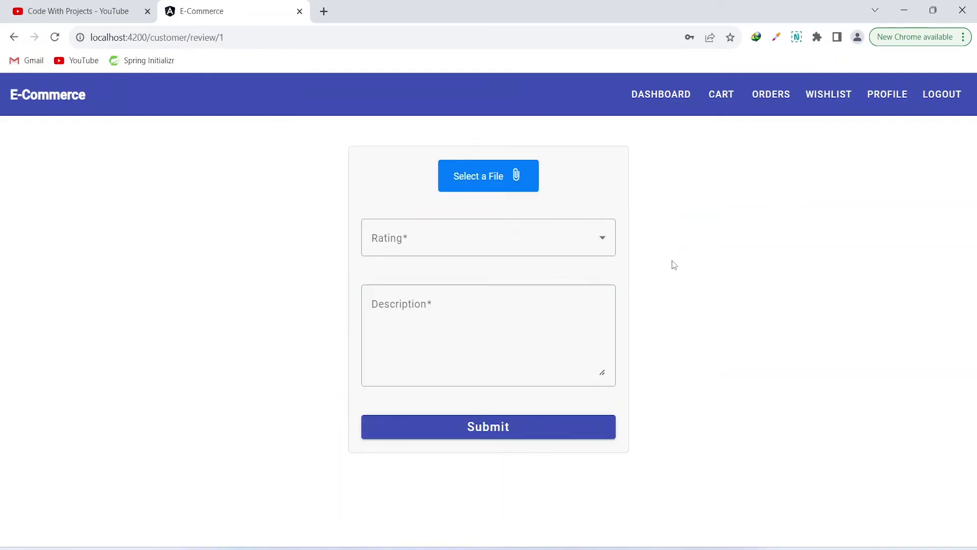
left_click(473, 173)
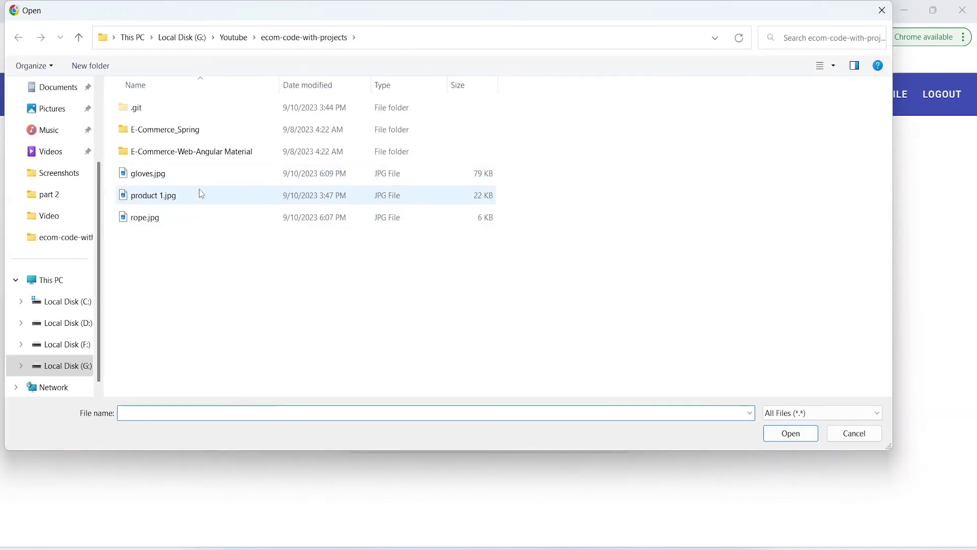
- Attach the product 1.jpg treadmill image and rate the treadmill 4 Stars
left_click(200, 189)
left_click(768, 437)
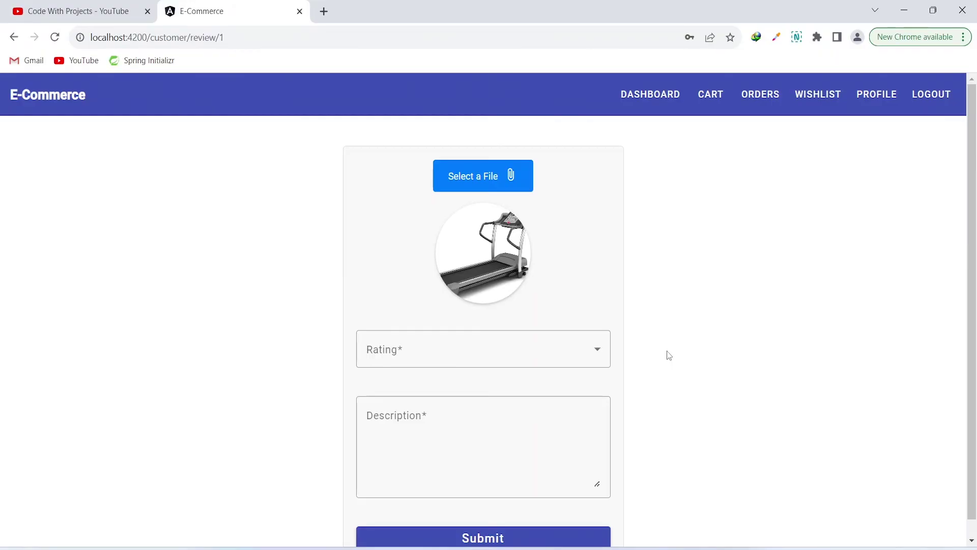
scroll(667, 353, "down", 1)
left_click(511, 338)
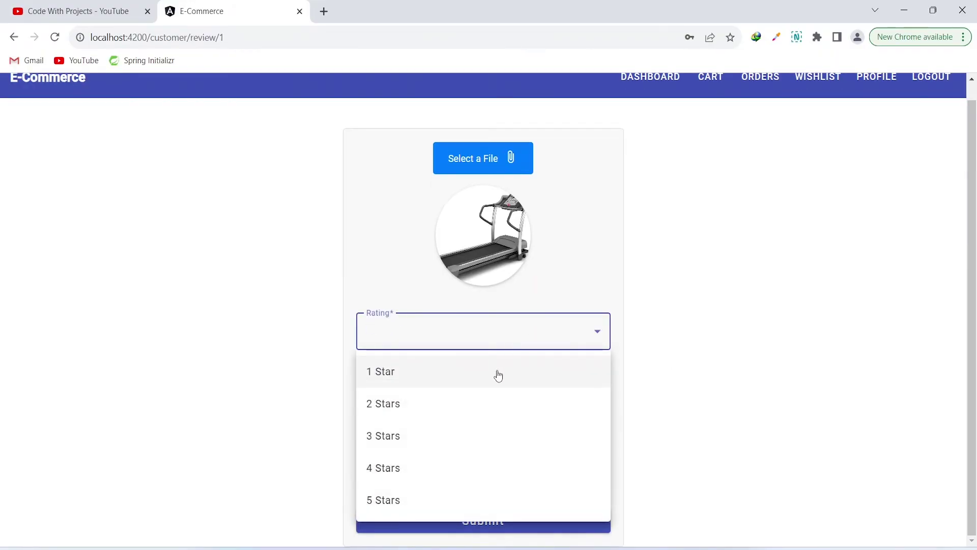
left_click(455, 466)
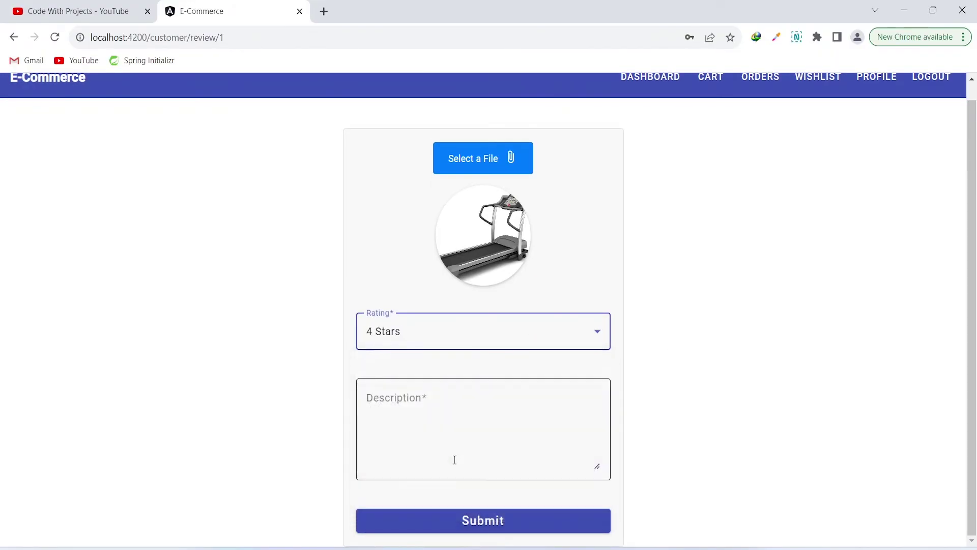
- Enter the description 'This was a good product.' and submit the review
left_click(506, 419)
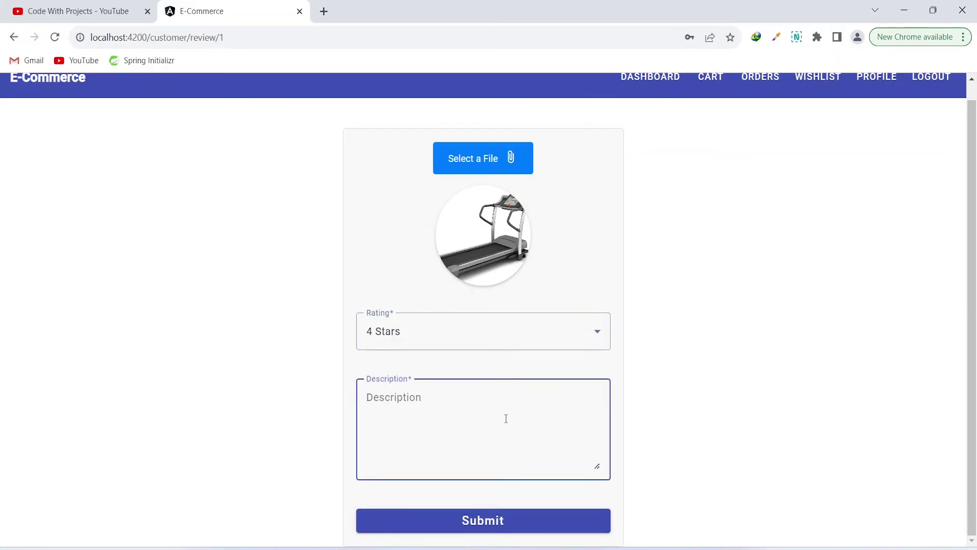
type("This was a good")
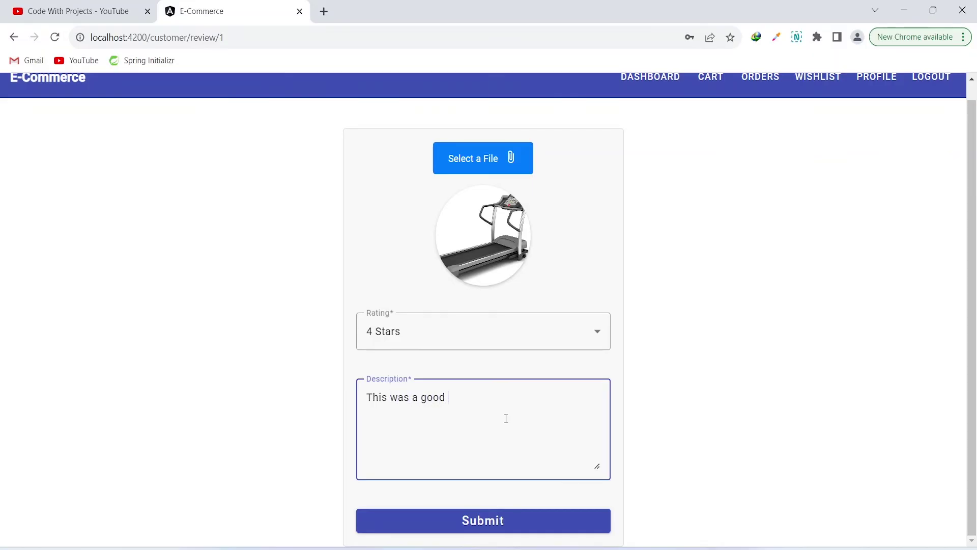
type(" product.")
scroll(742, 313, "up", 1)
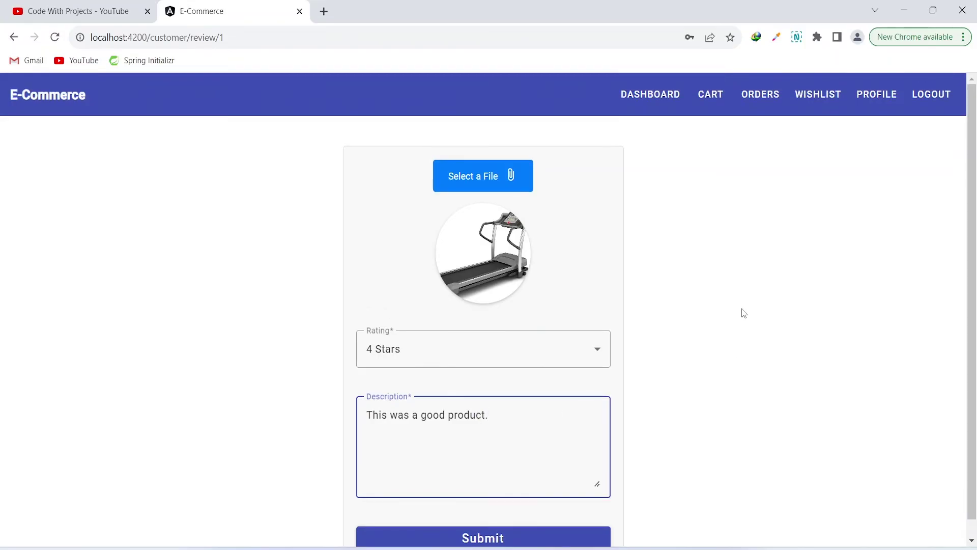
scroll(743, 313, "down", 1)
left_click(527, 521)
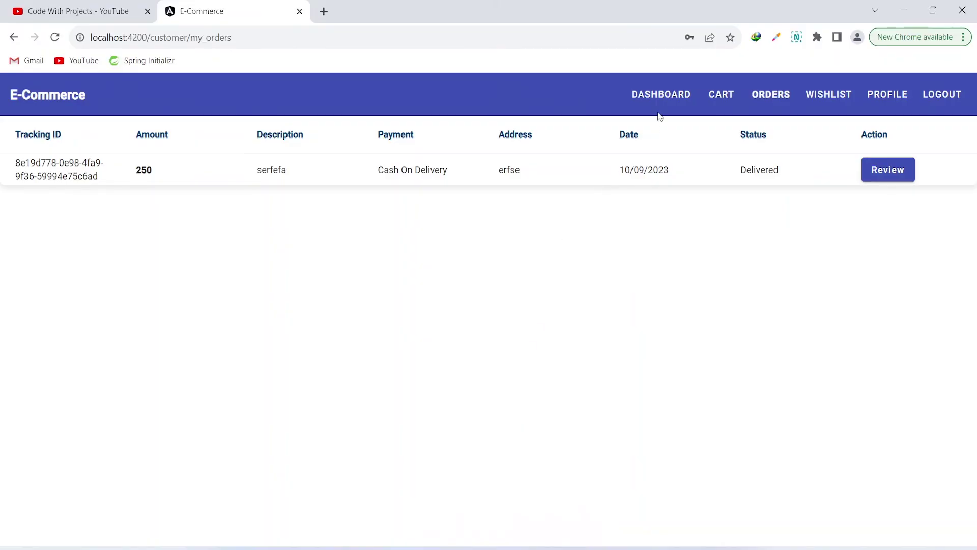
- Check the new 4-star review under the treadmill's Customer Reviews, then return to the dashboard
left_click(665, 96)
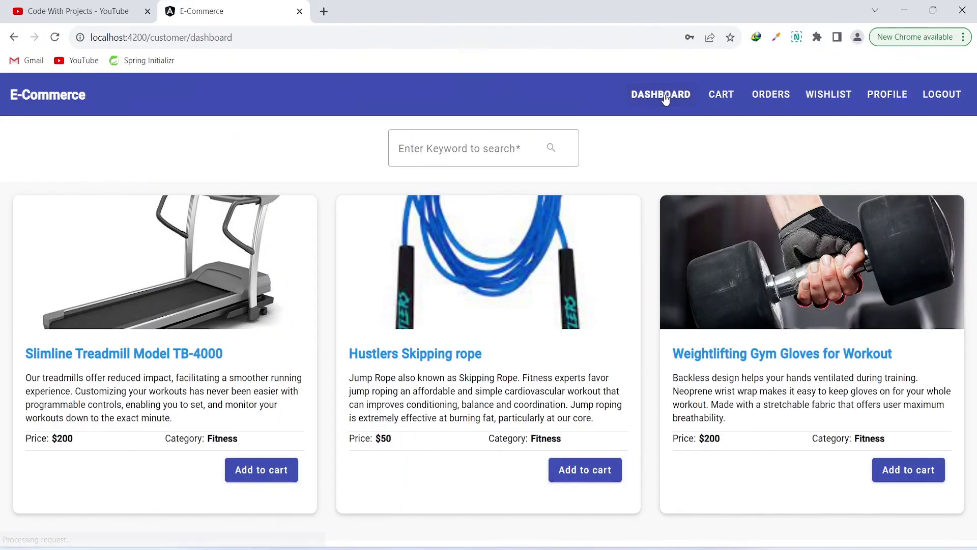
left_click(136, 356)
scroll(914, 307, "down", 8)
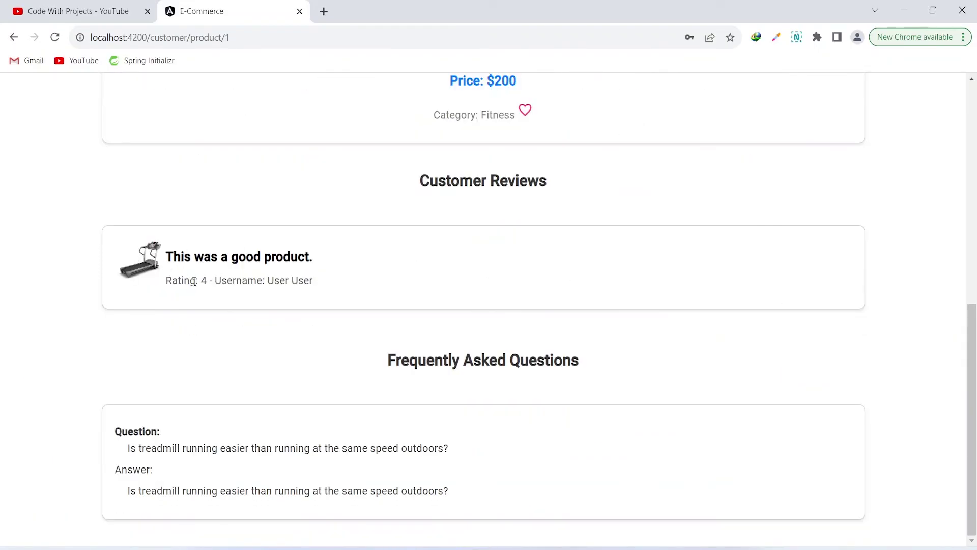
scroll(194, 281, "up", 8)
left_click(657, 94)
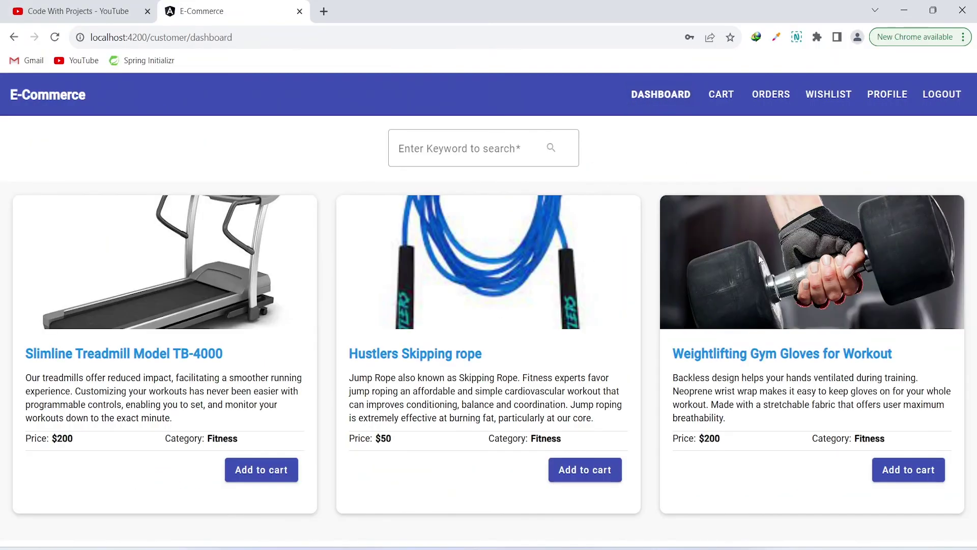